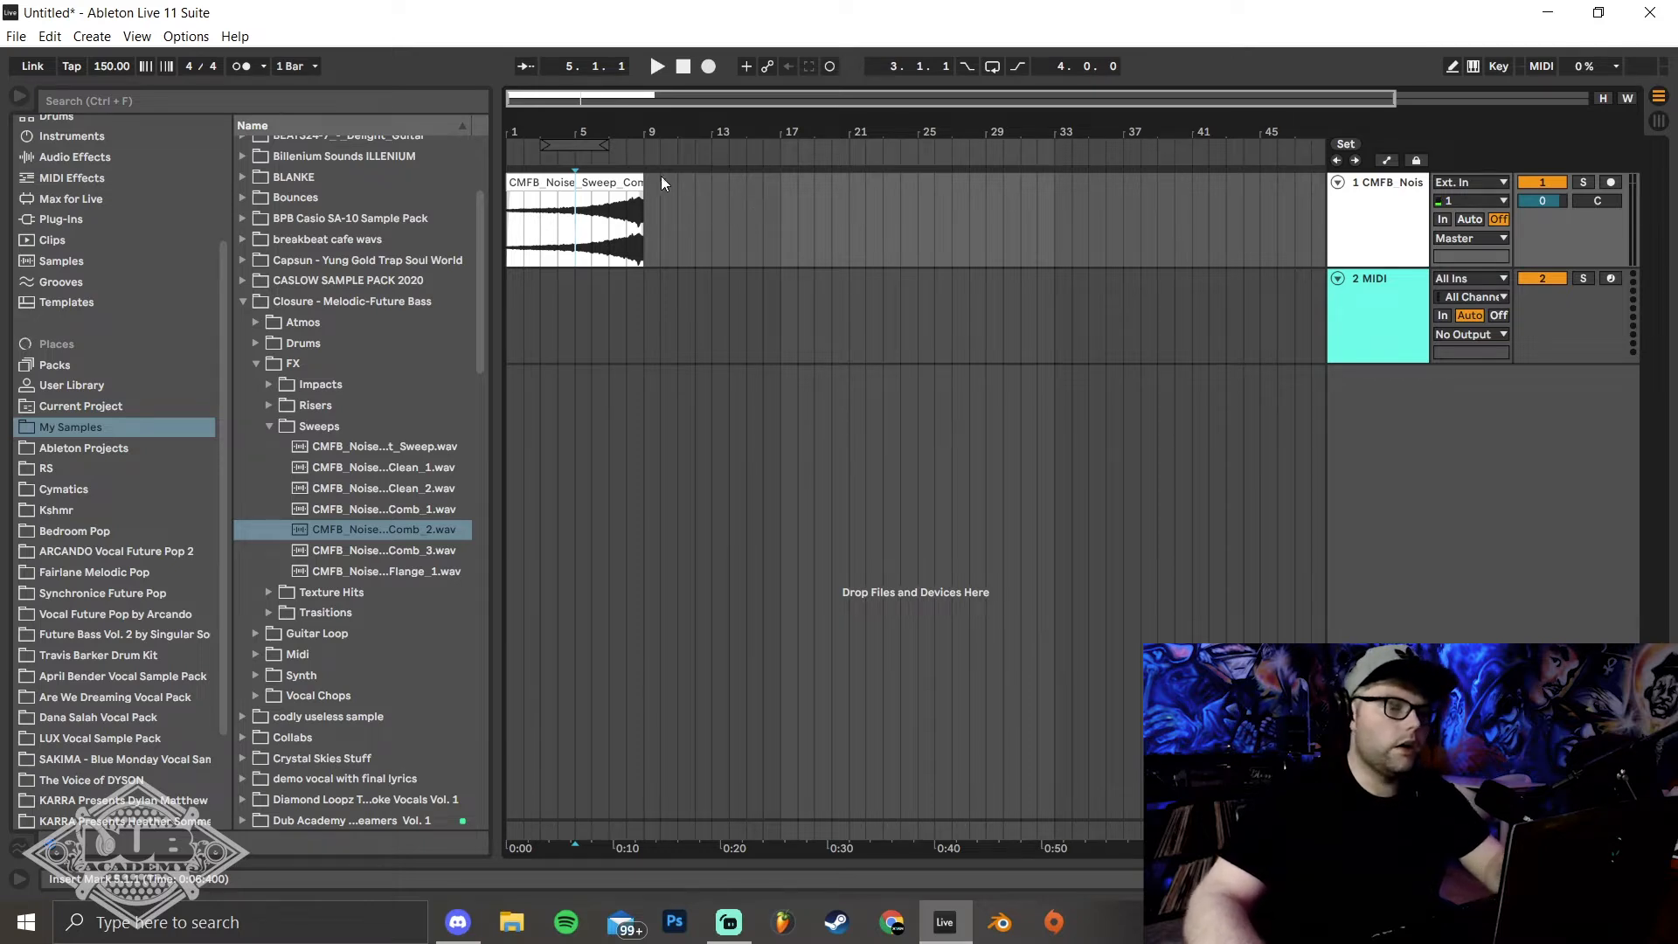
Audition the noise sweep clip while setting its track volume to -6.0 dB, and mute that track
key(space)
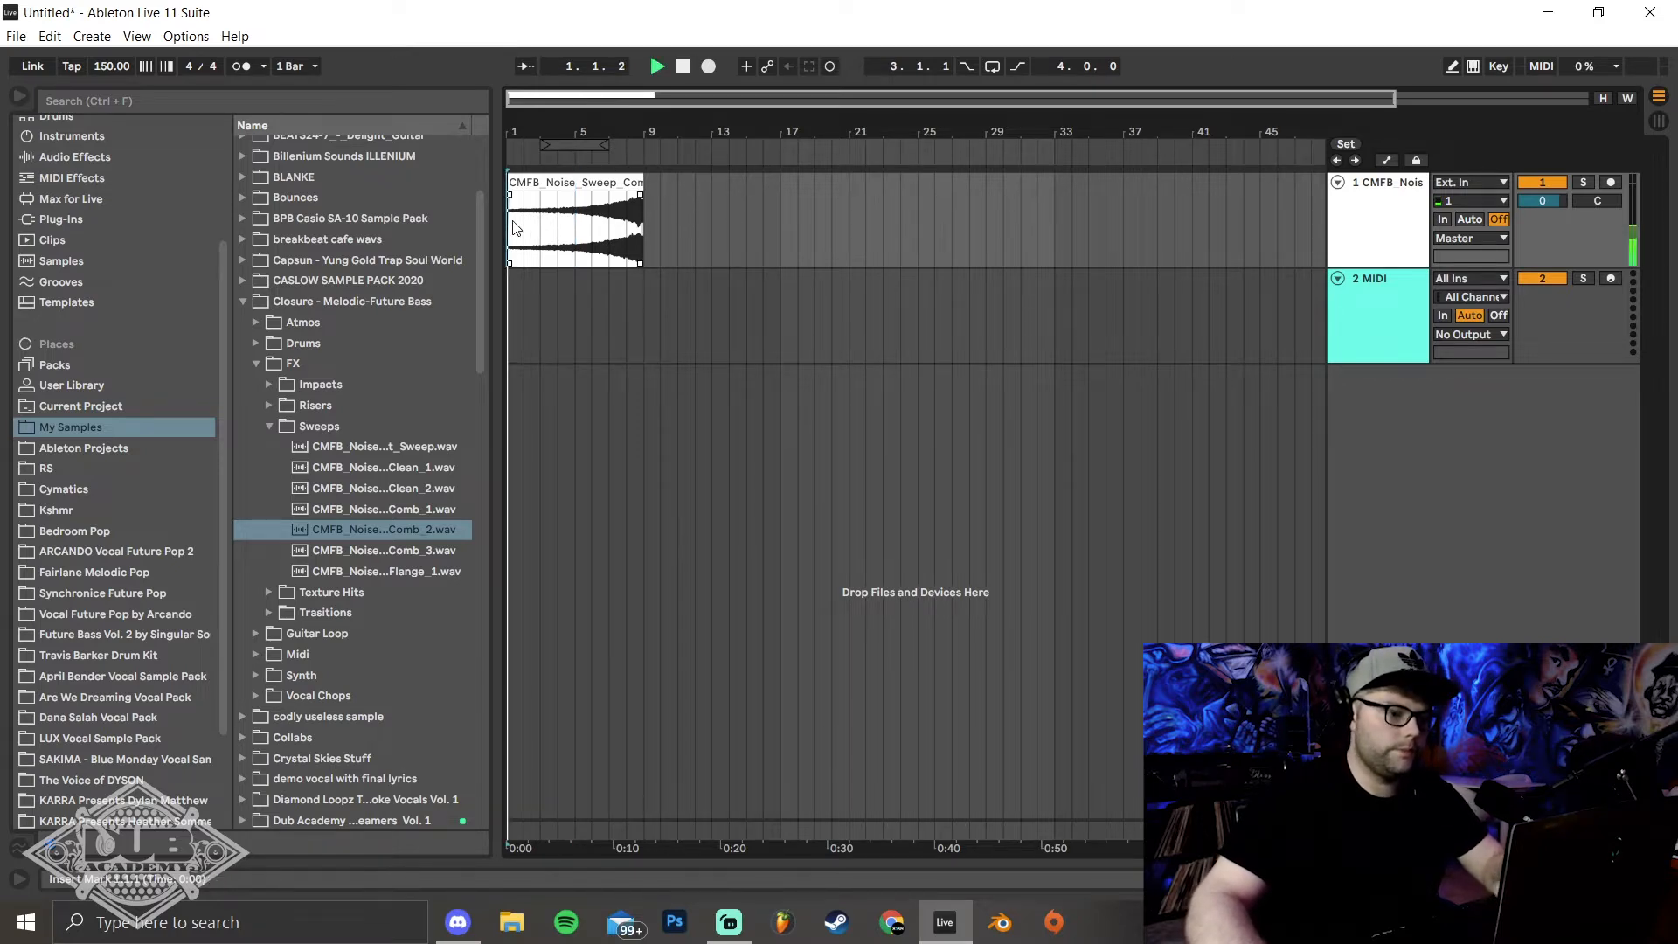
drag(1545, 206, 1545, 232)
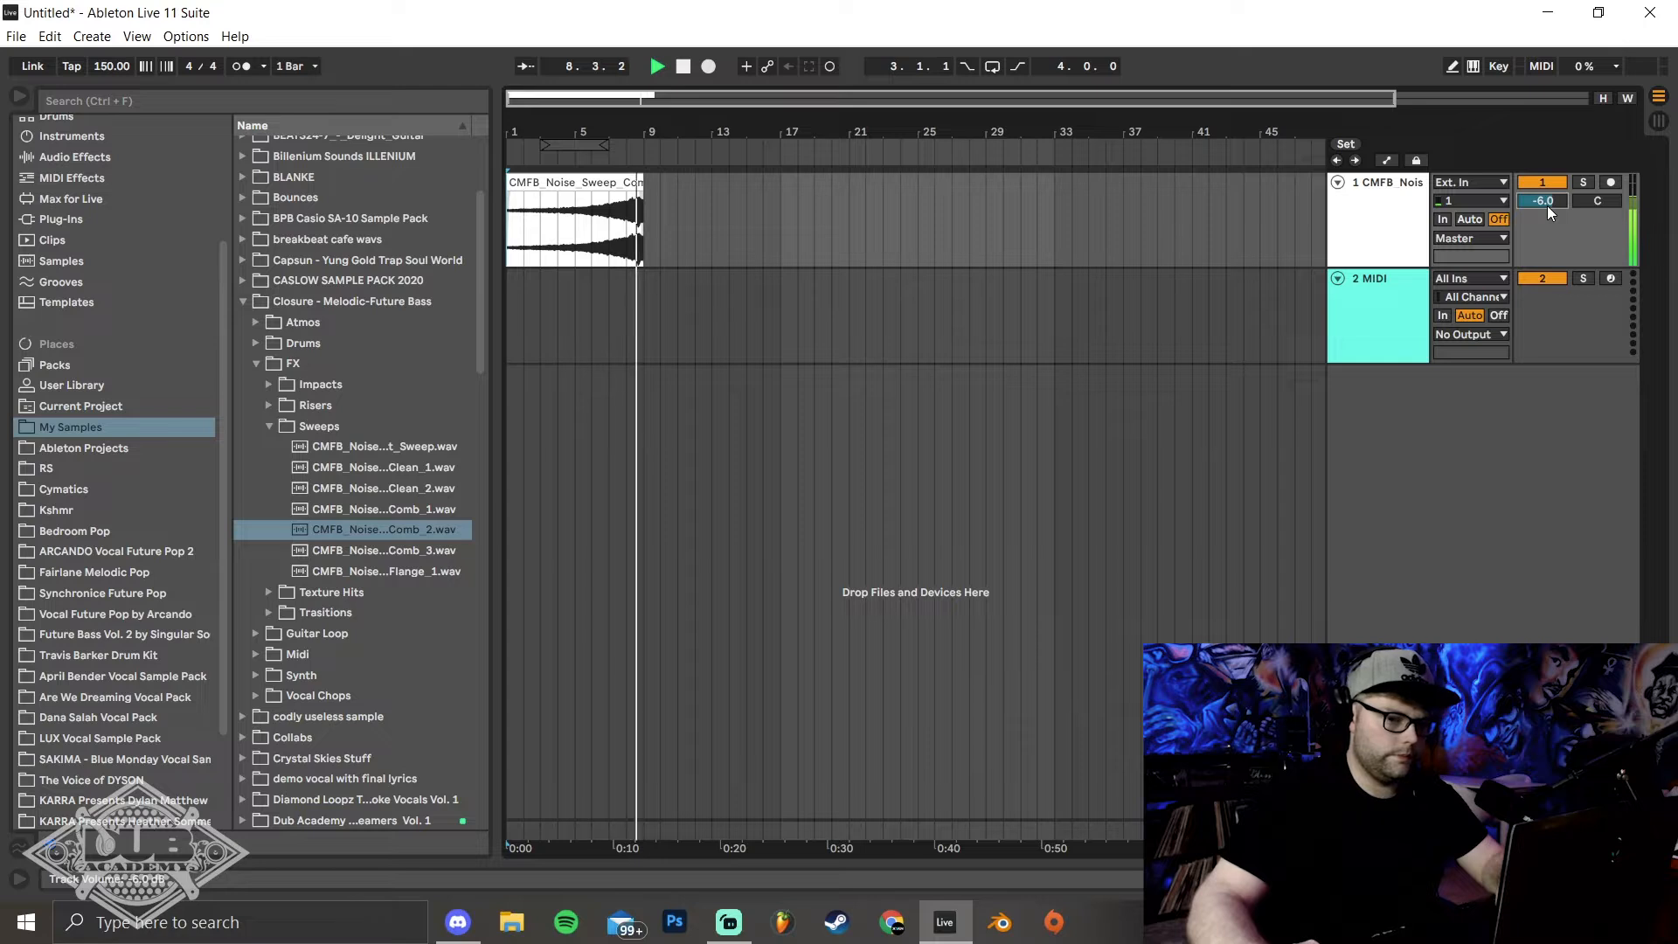
key(space)
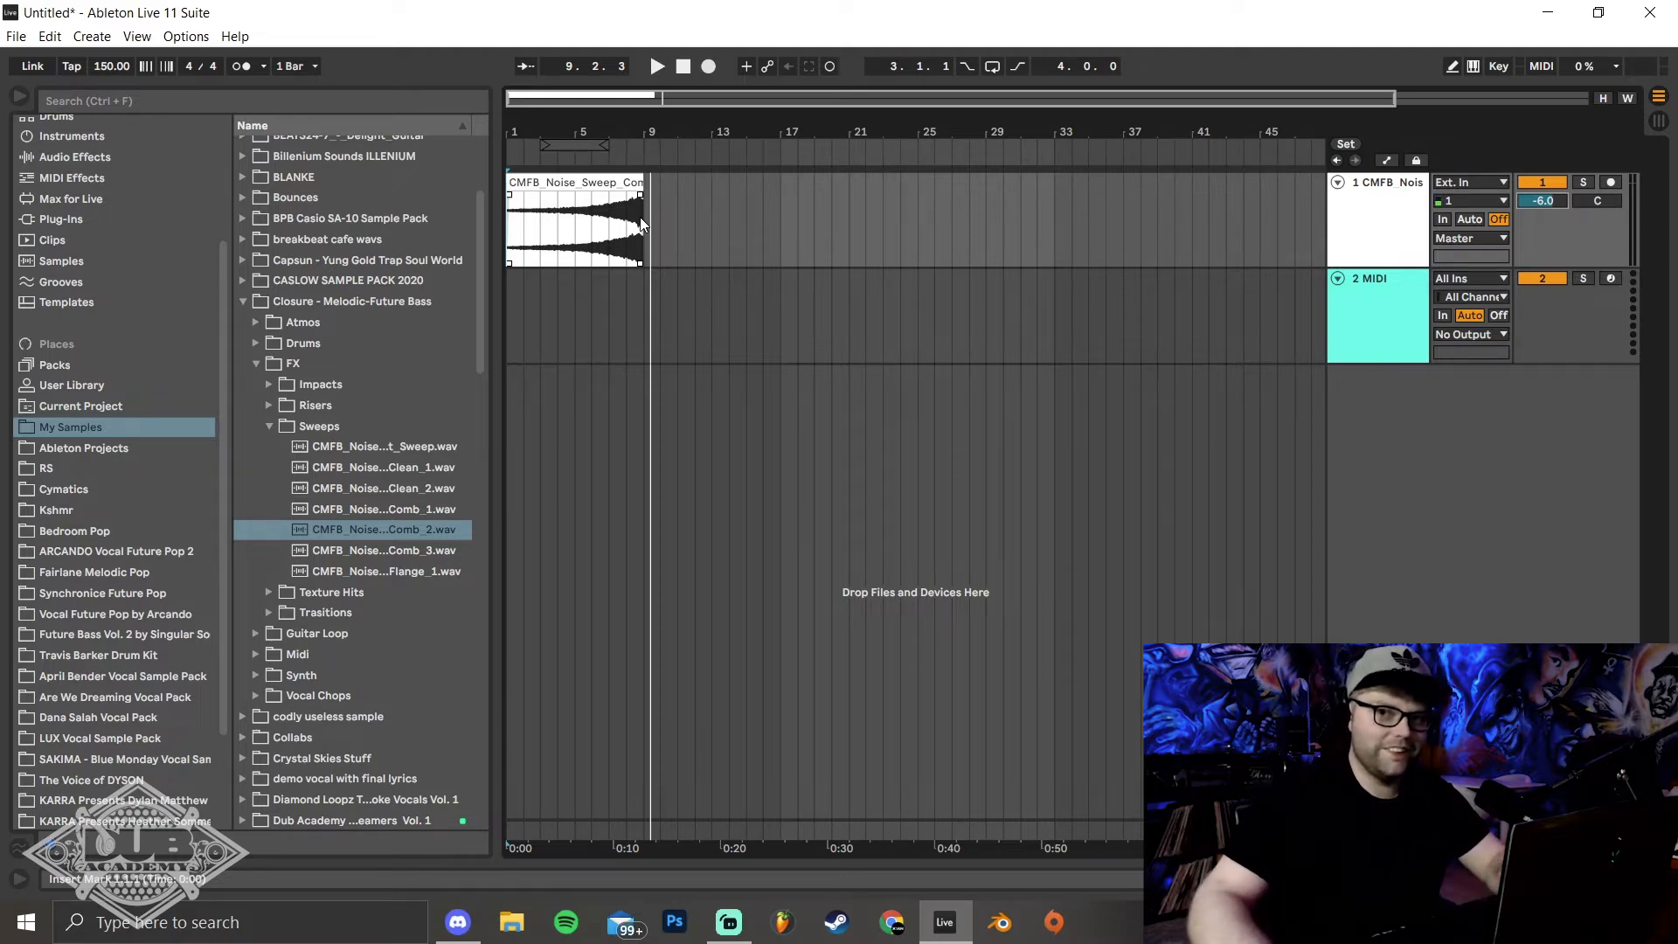
click(1533, 182)
Load Serum from the Blue collection onto the empty MIDI track
scroll(95, 274, up, 4)
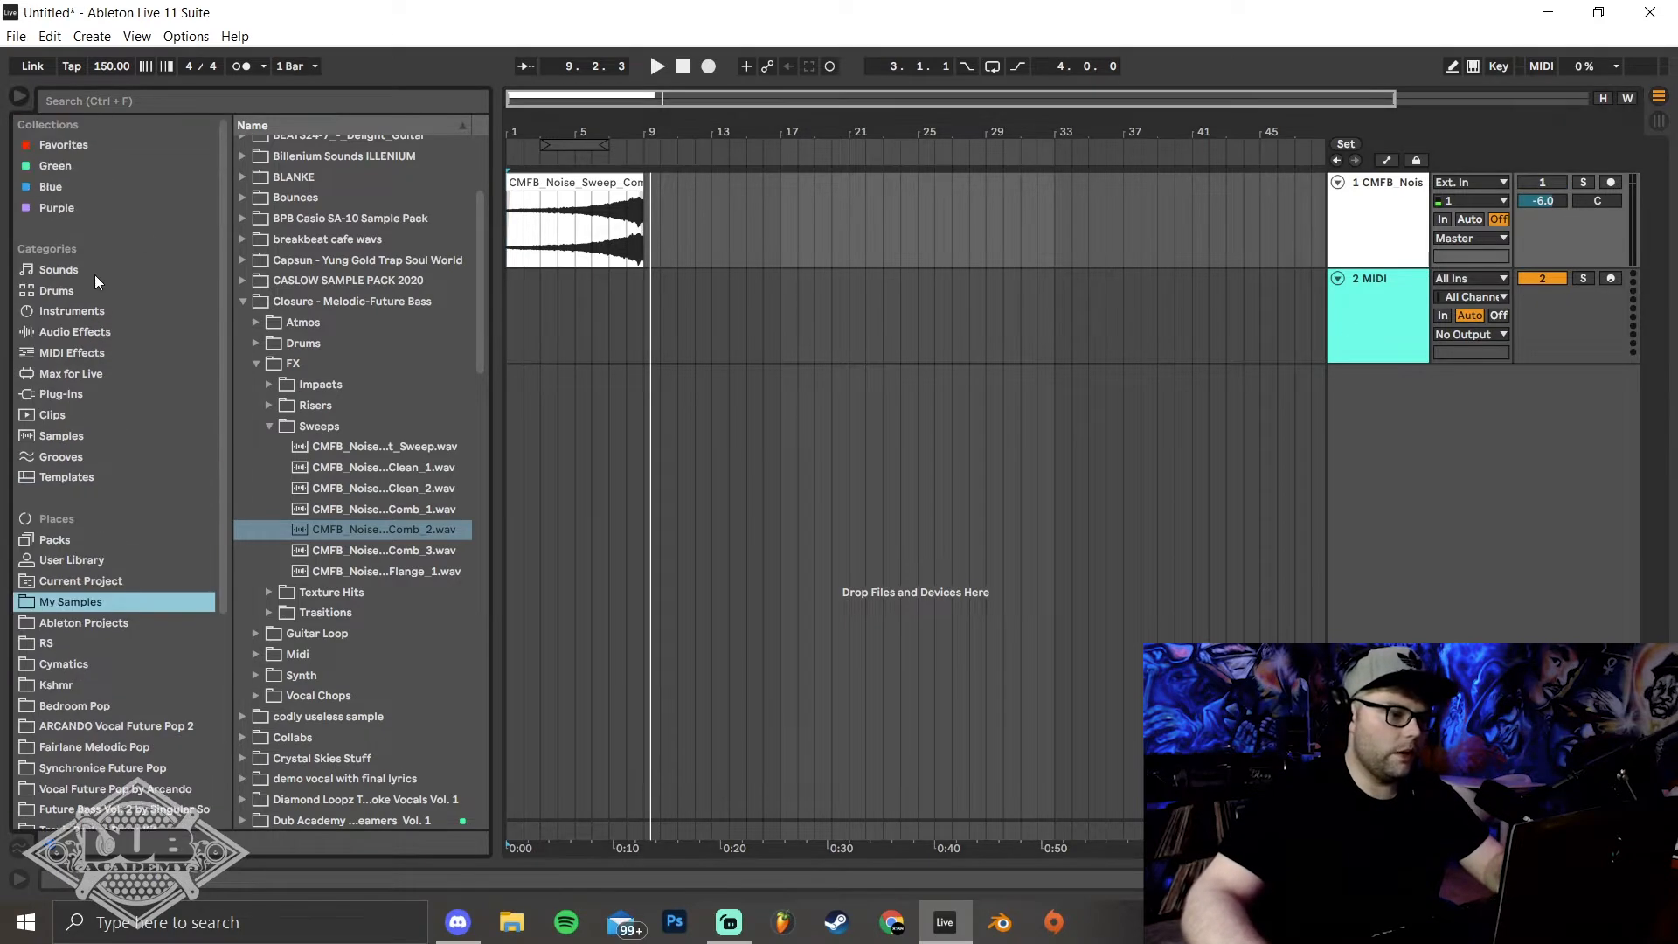
click(60, 189)
drag(273, 251, 759, 279)
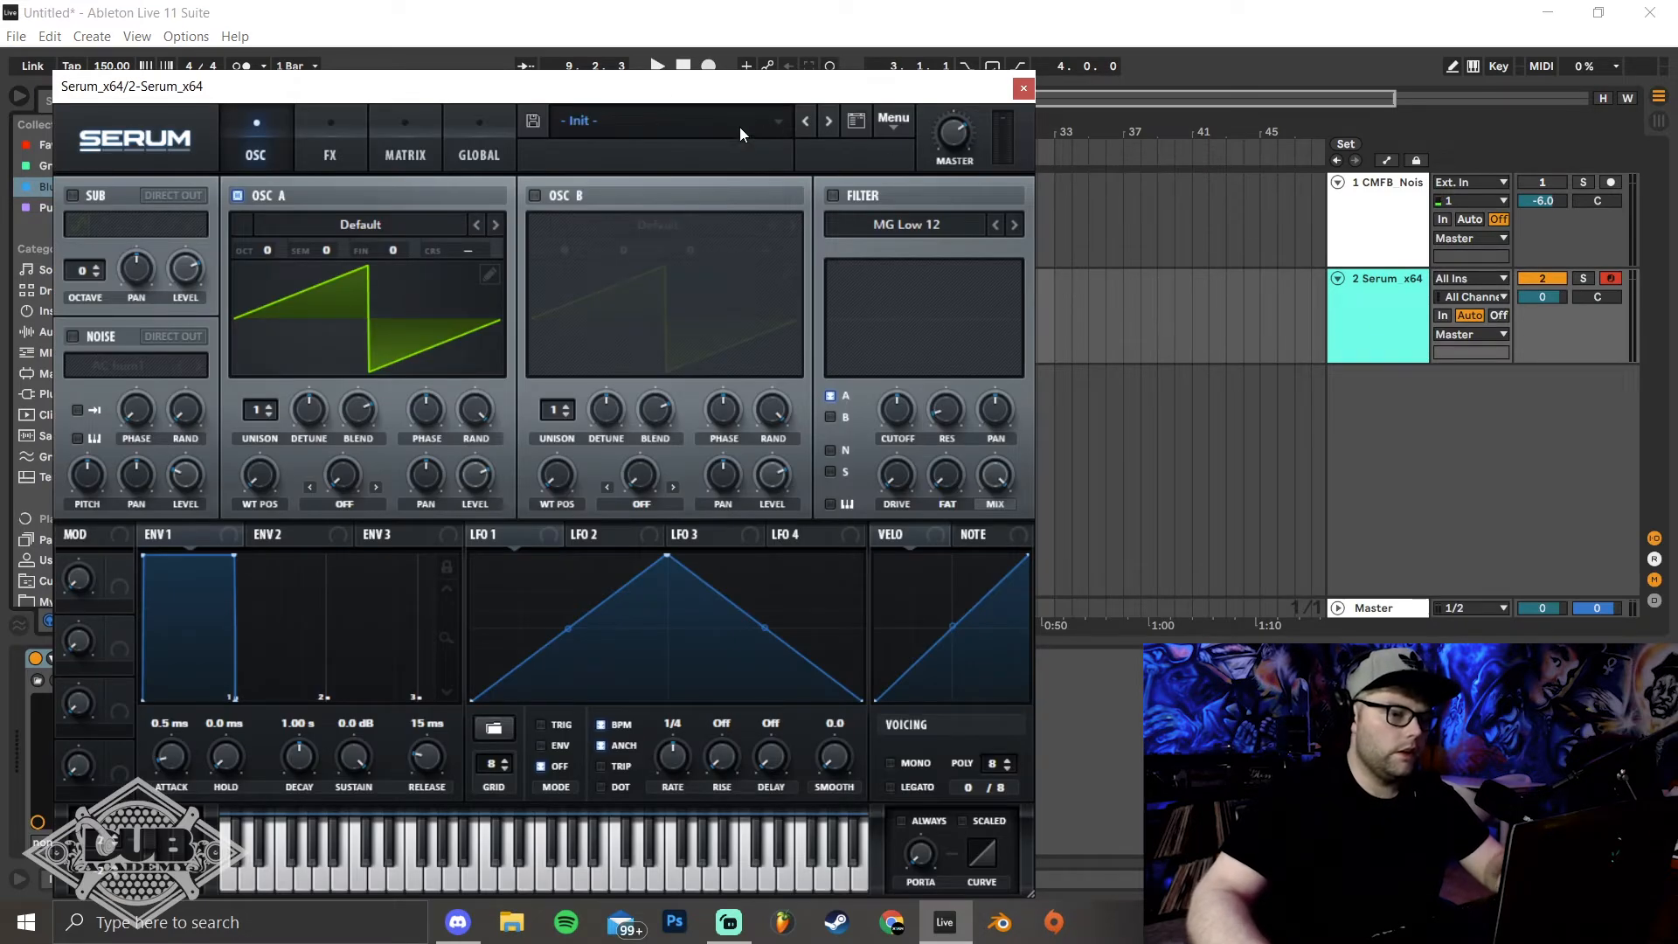
Turn off Serum's oscillator A and enable the noise oscillator with the Analog sample BrightWhite
click(239, 195)
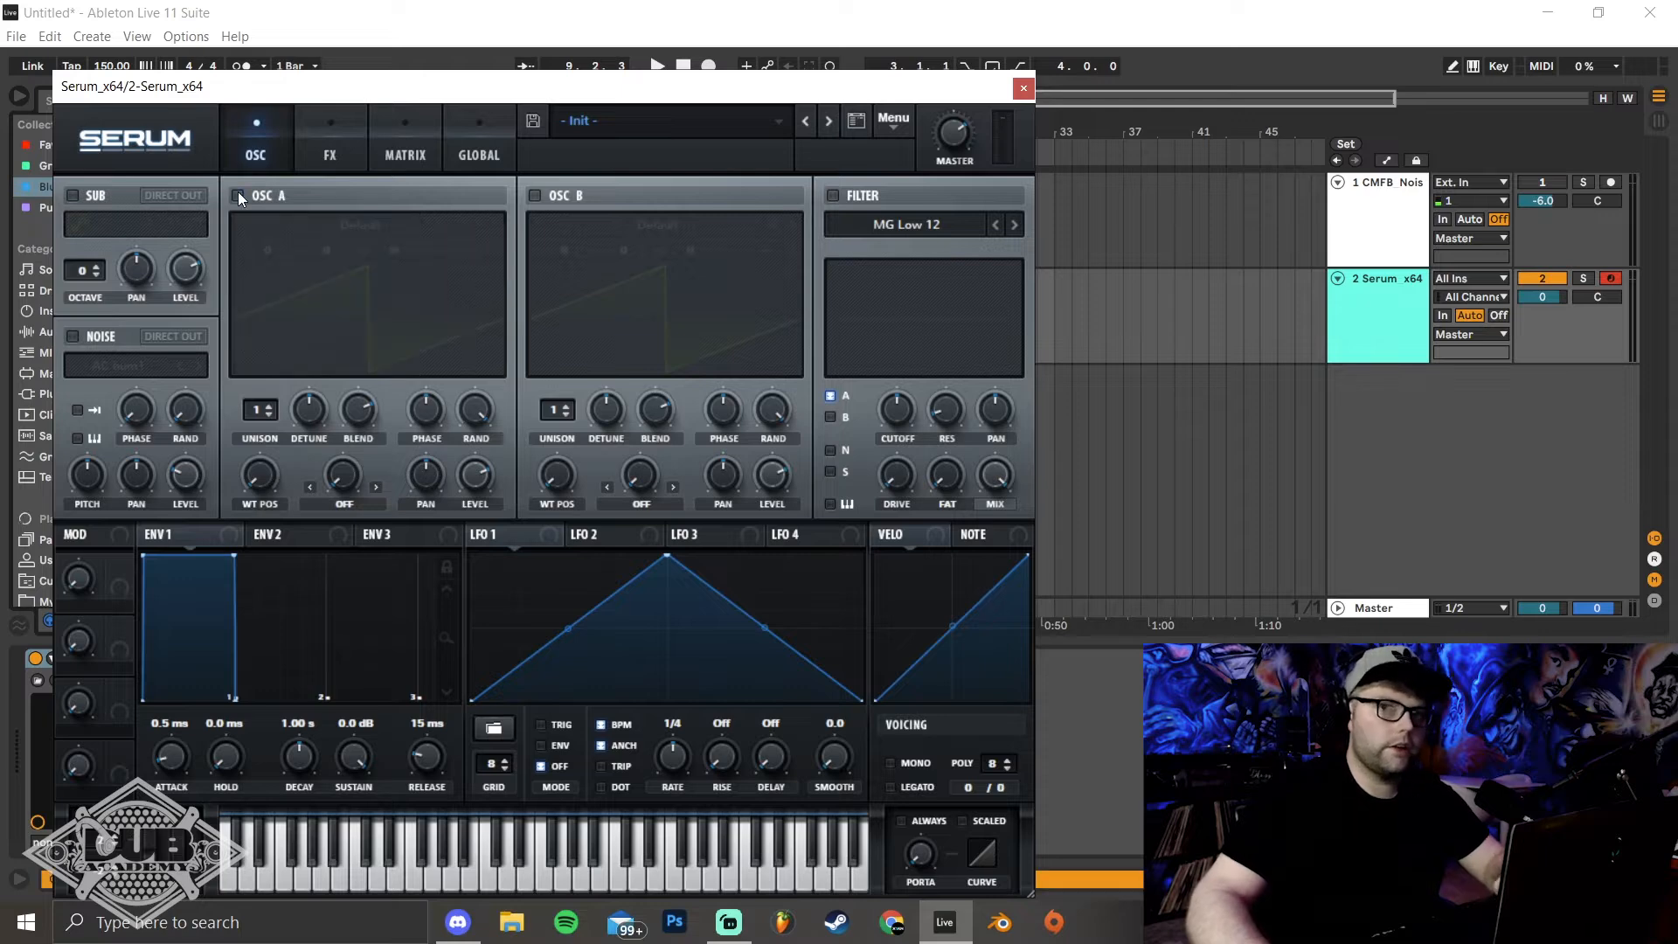
click(68, 338)
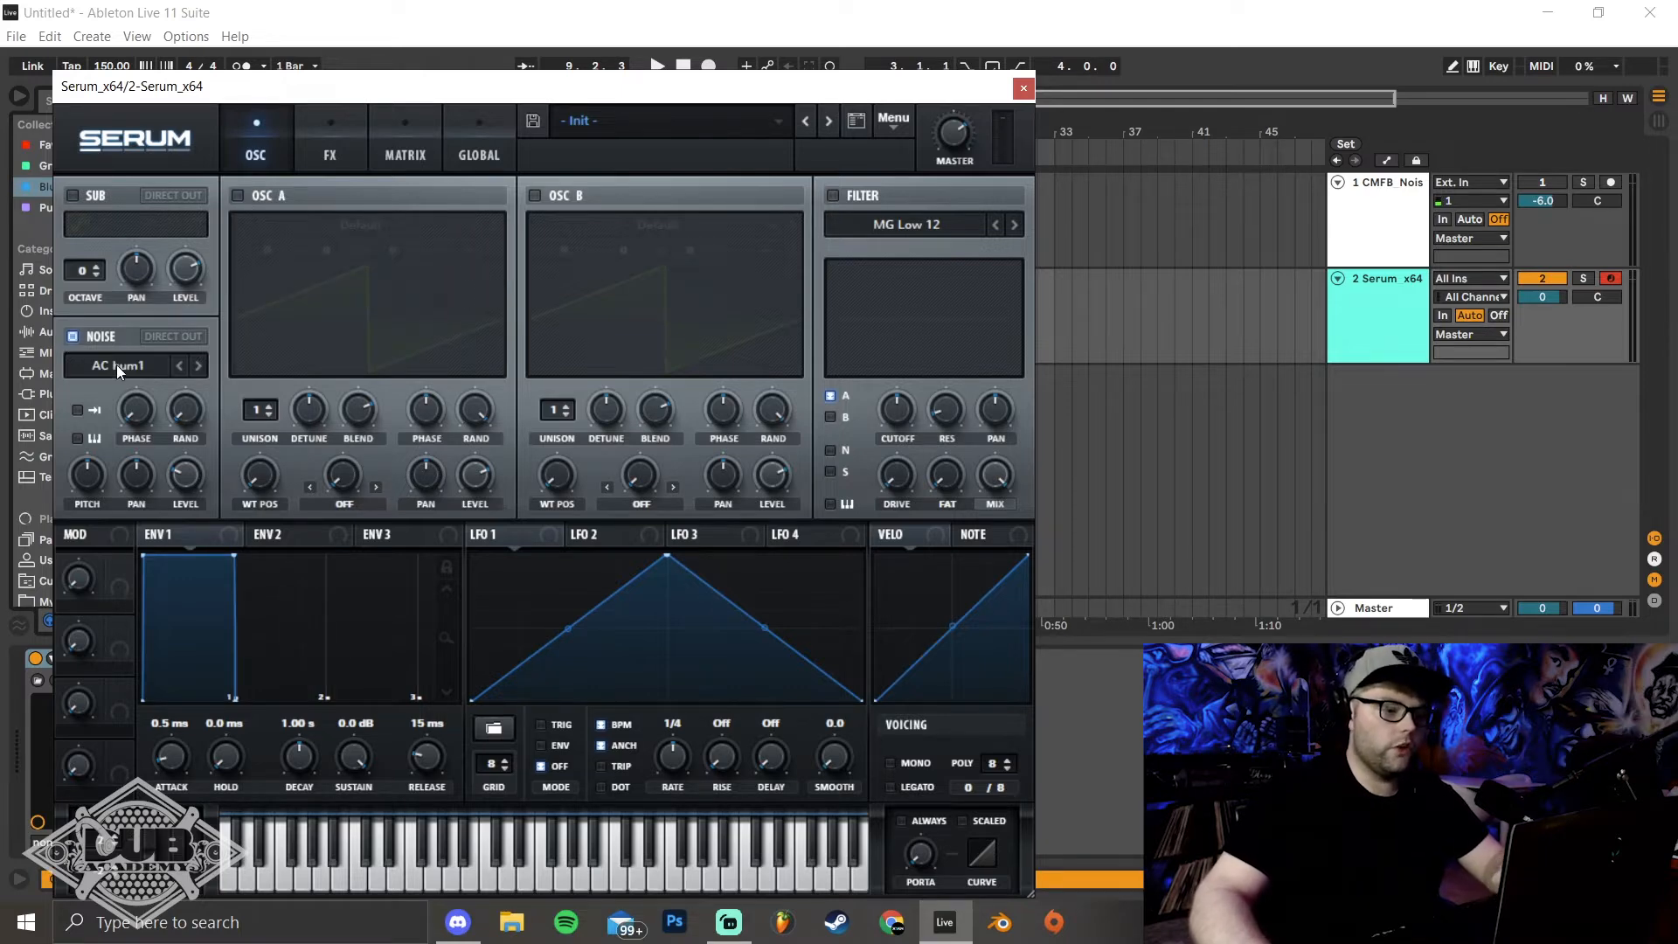
click(117, 366)
mouse_move(320, 357)
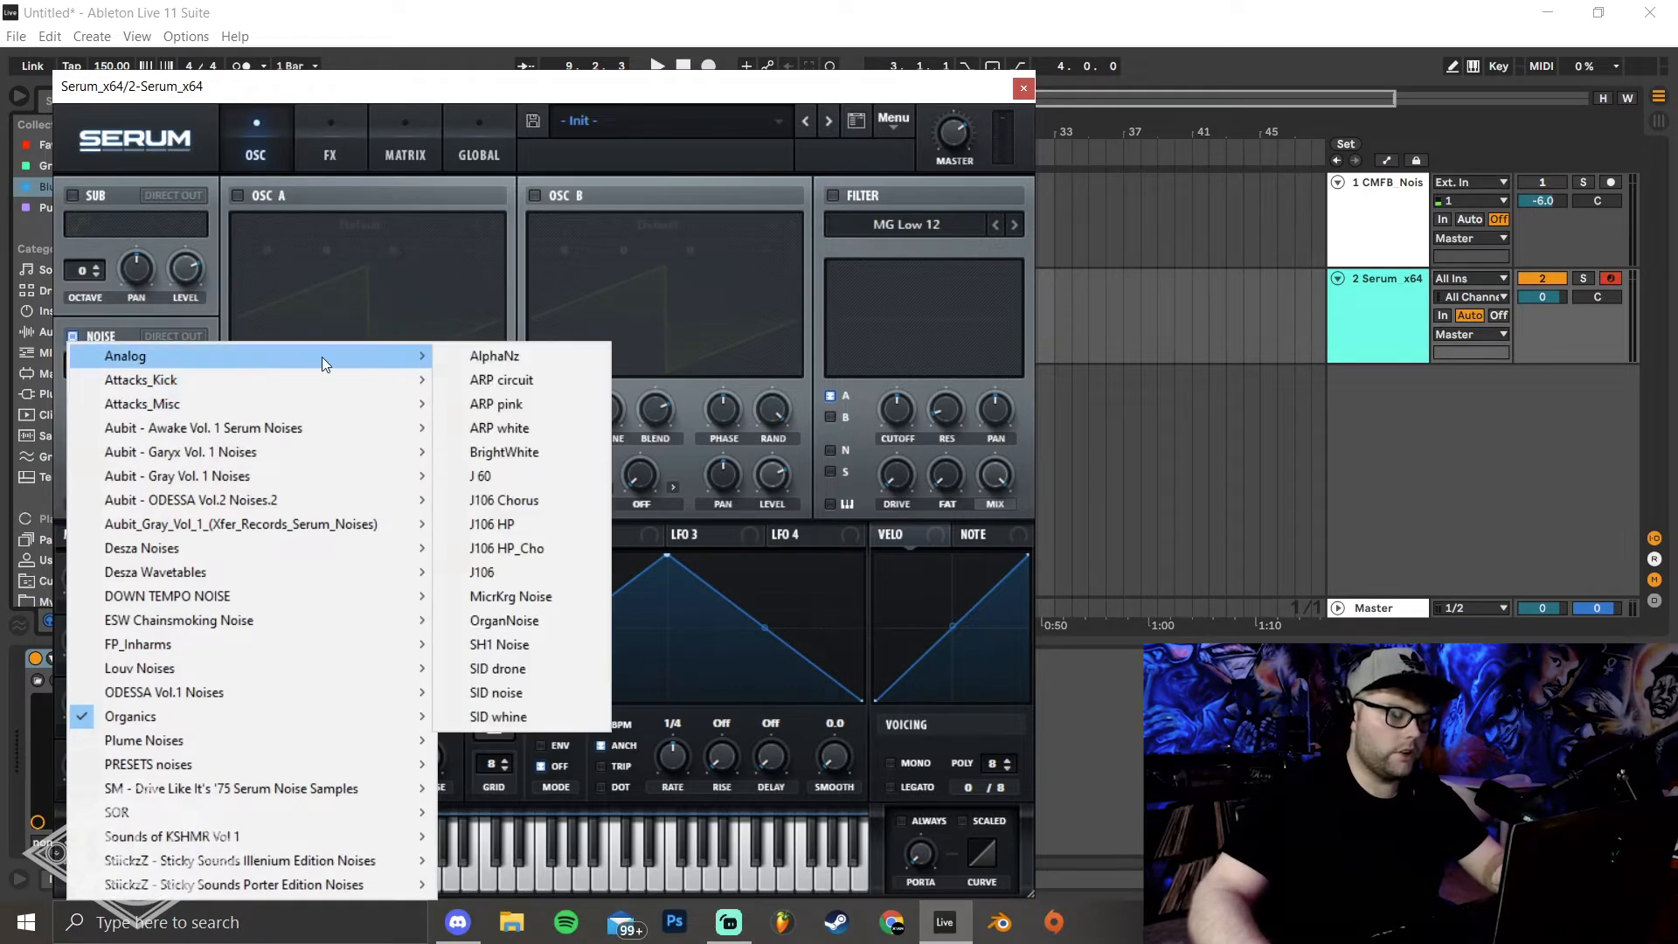
click(516, 453)
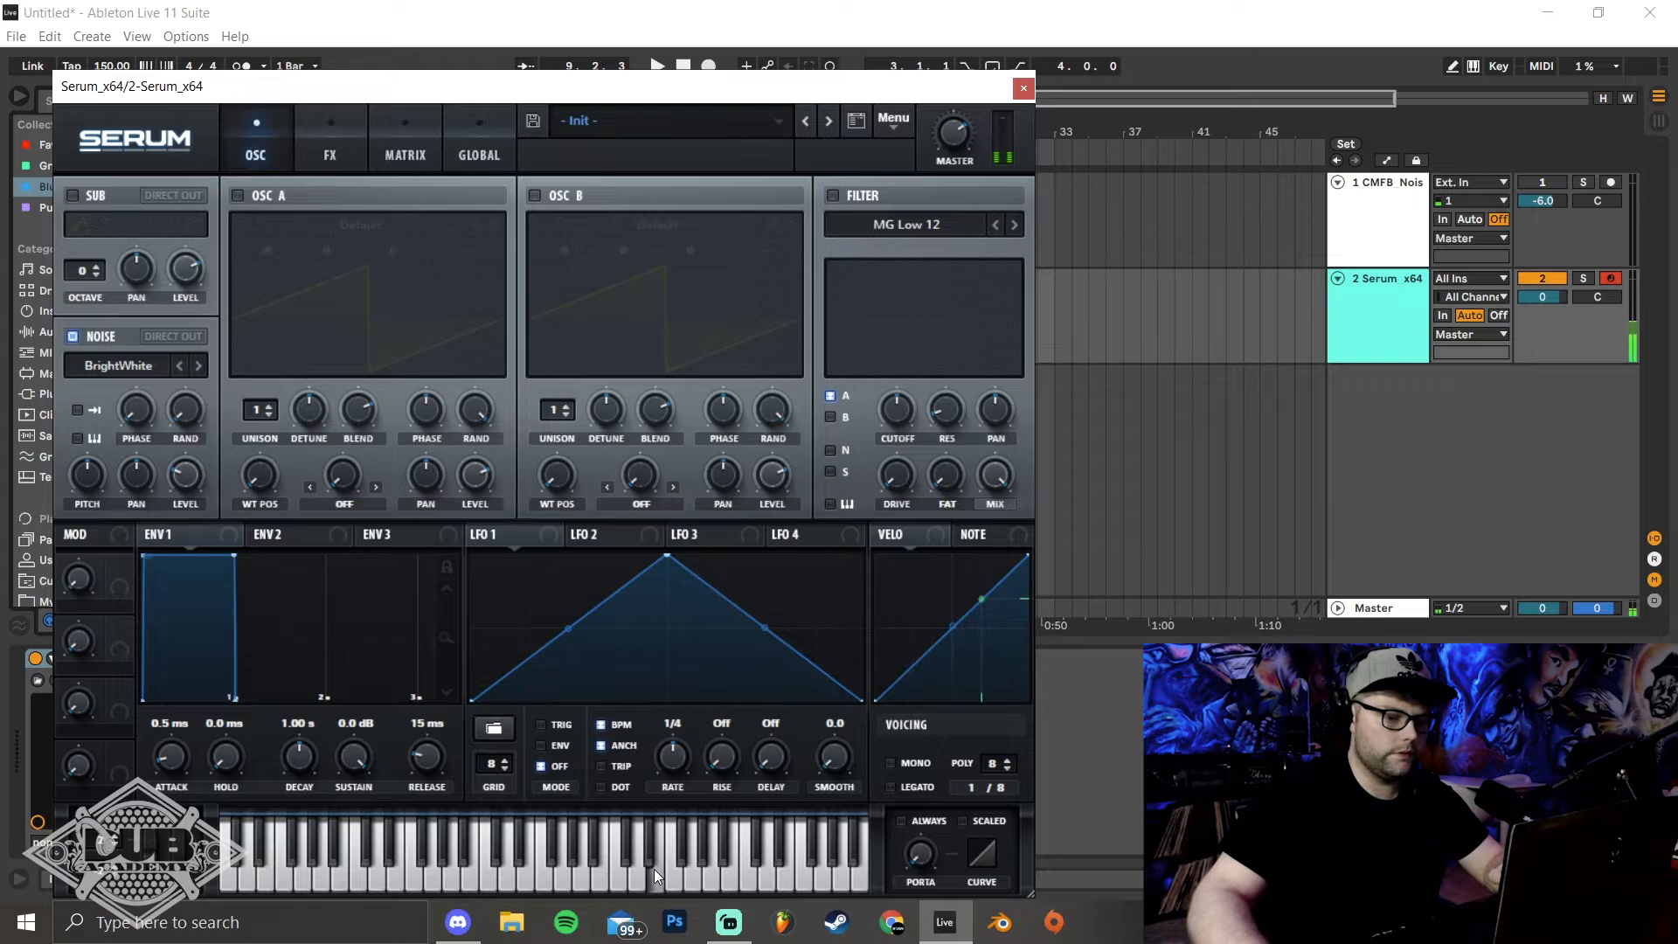
click(1023, 88)
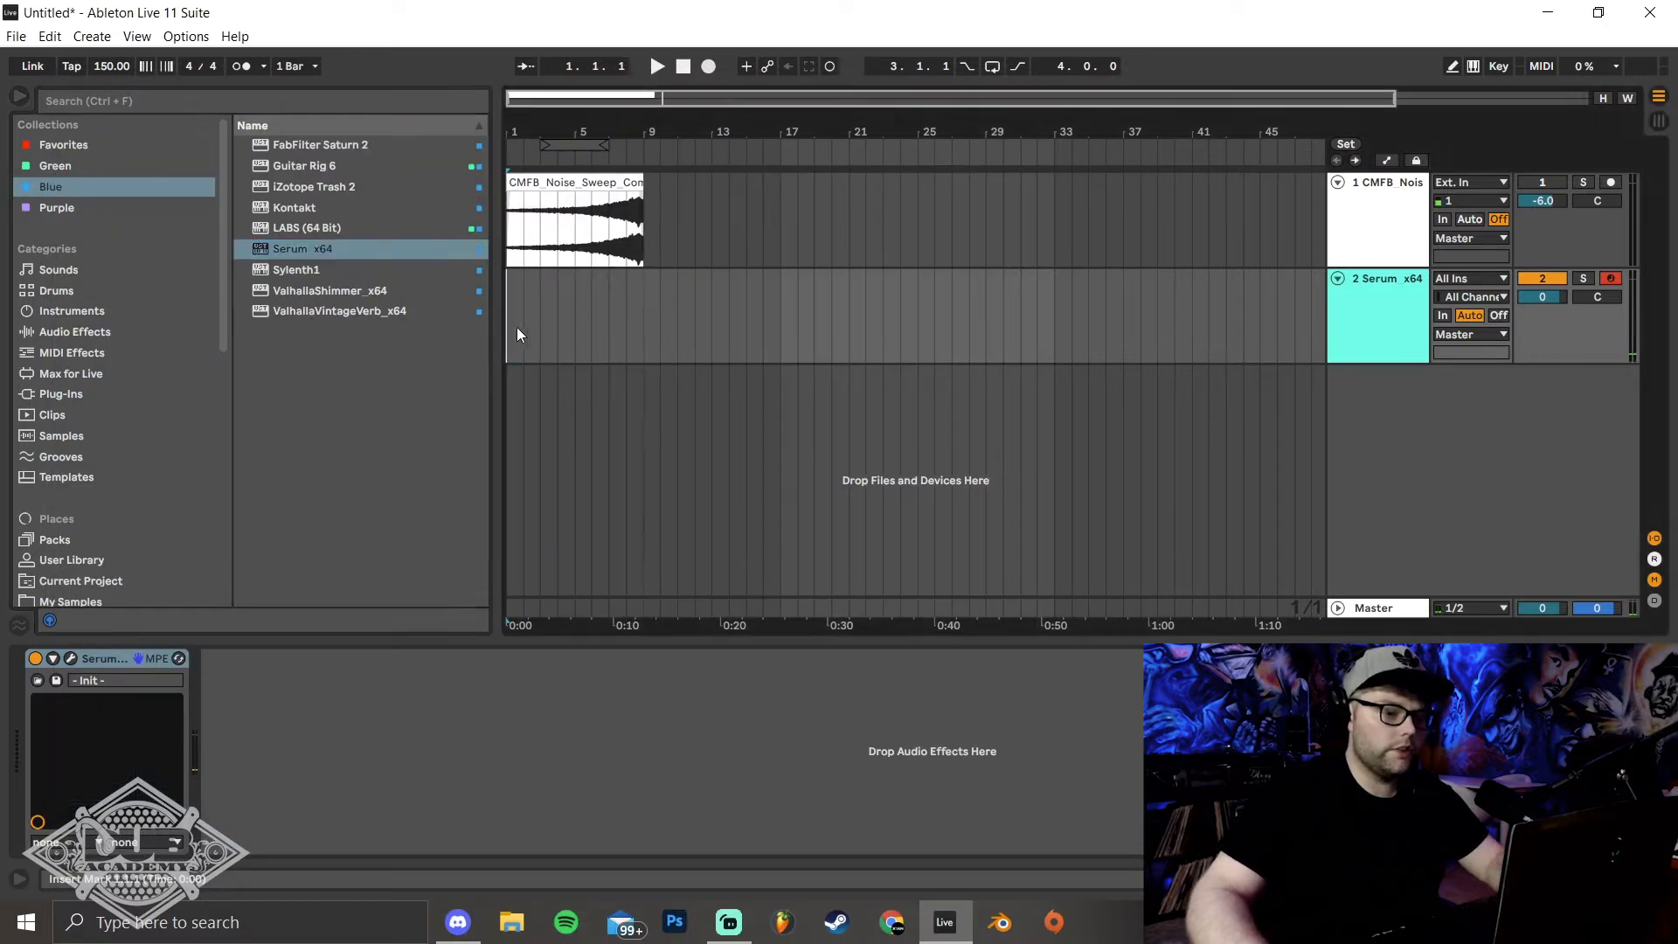
Create an 8-bar MIDI clip on the Serum track from bar 1 and fill it with one sustained D3 note
drag(512, 327, 650, 326)
key(ctrl+shift+m)
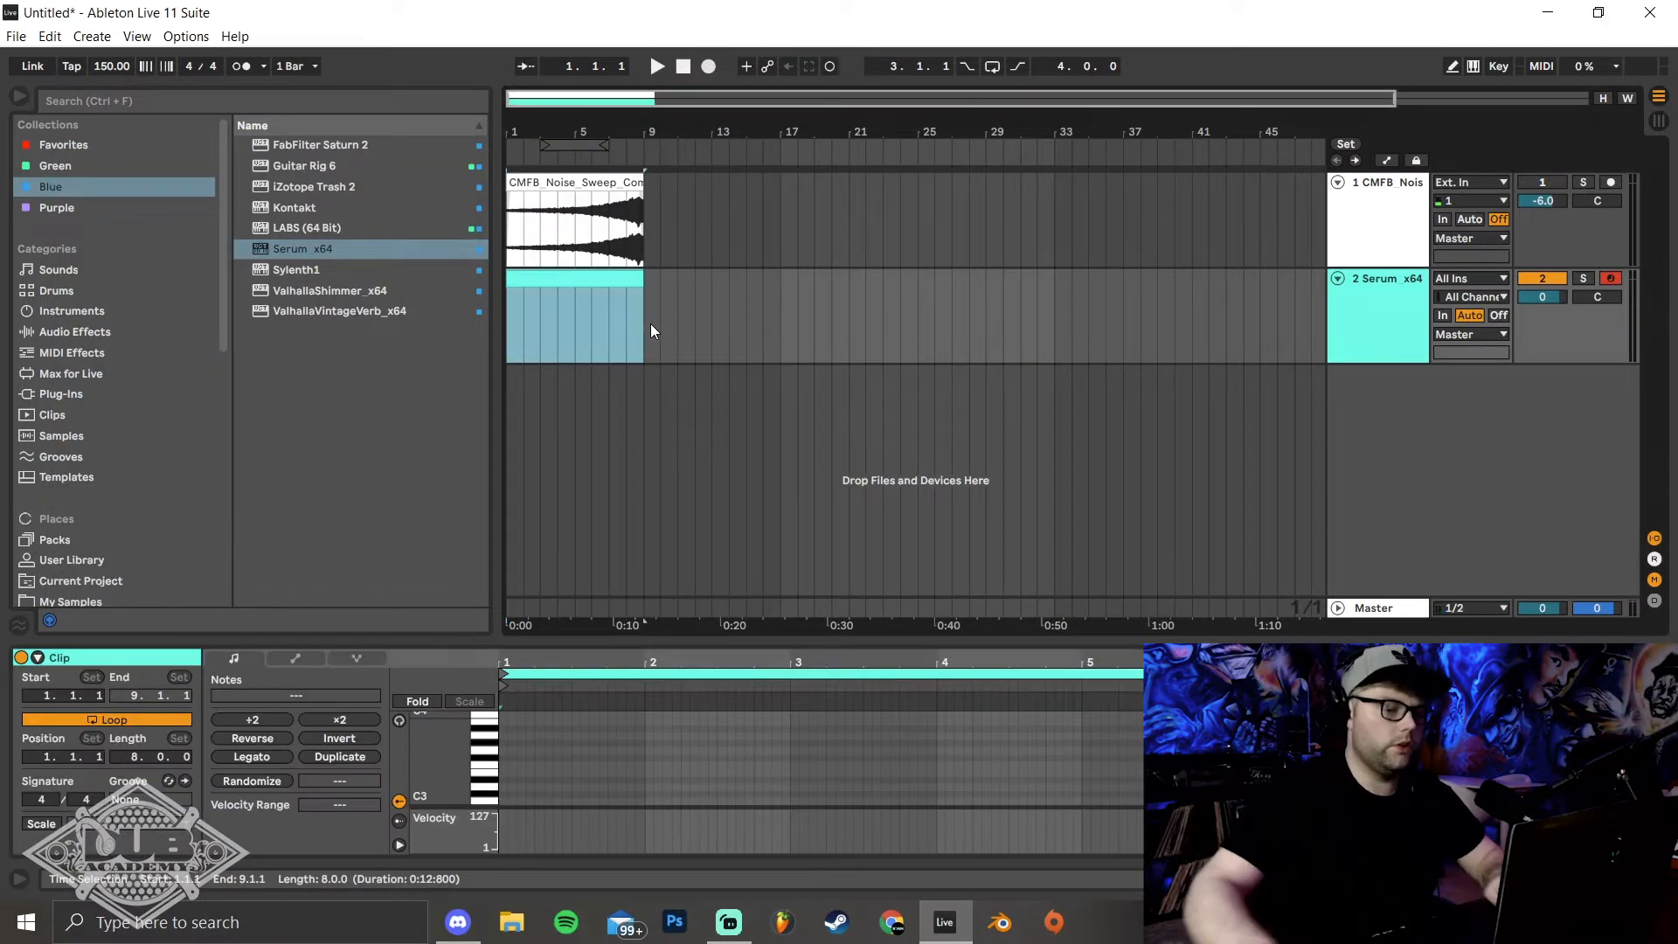
drag(603, 645, 603, 512)
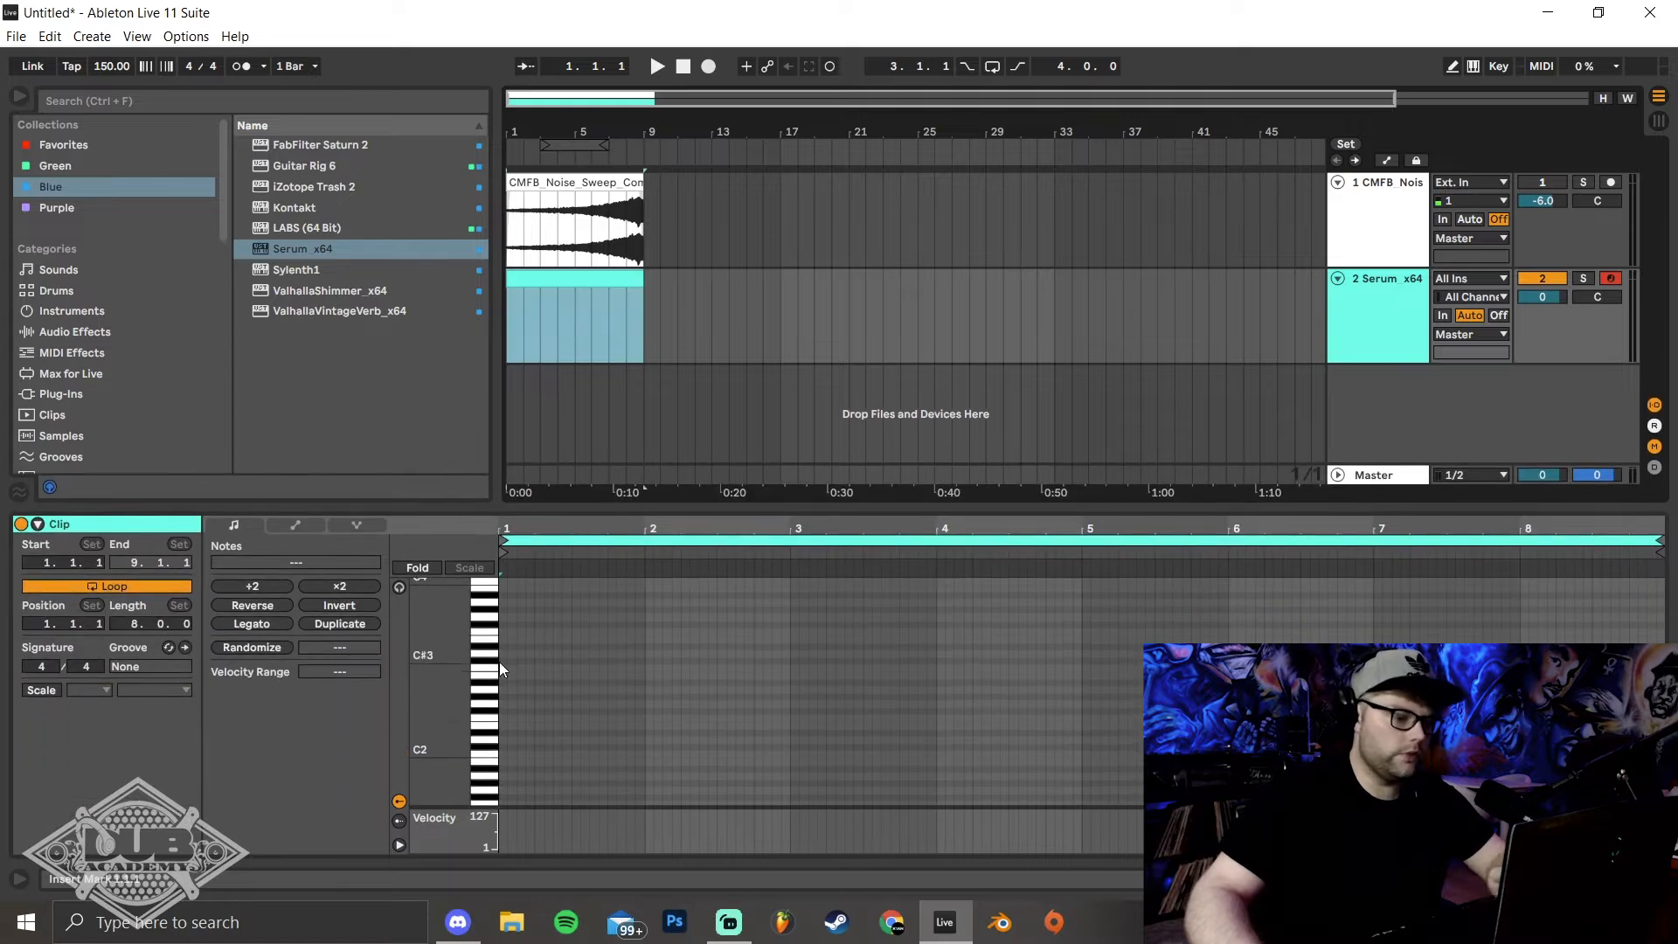
double_click(505, 656)
drag(505, 655, 1665, 655)
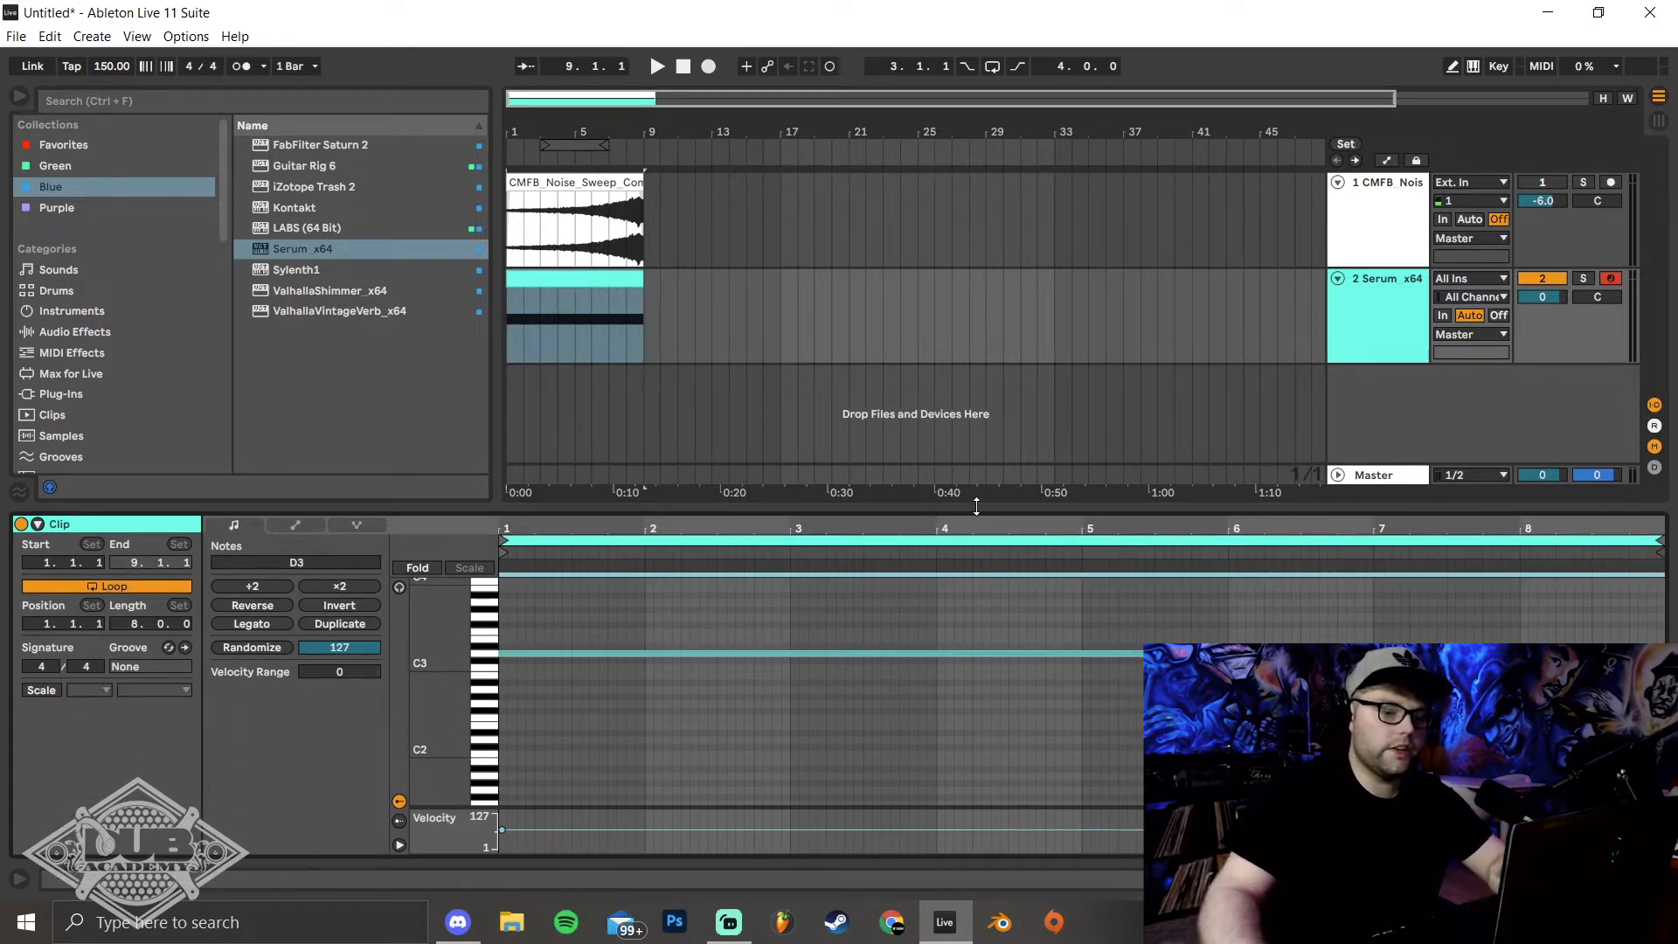
drag(971, 511, 971, 839)
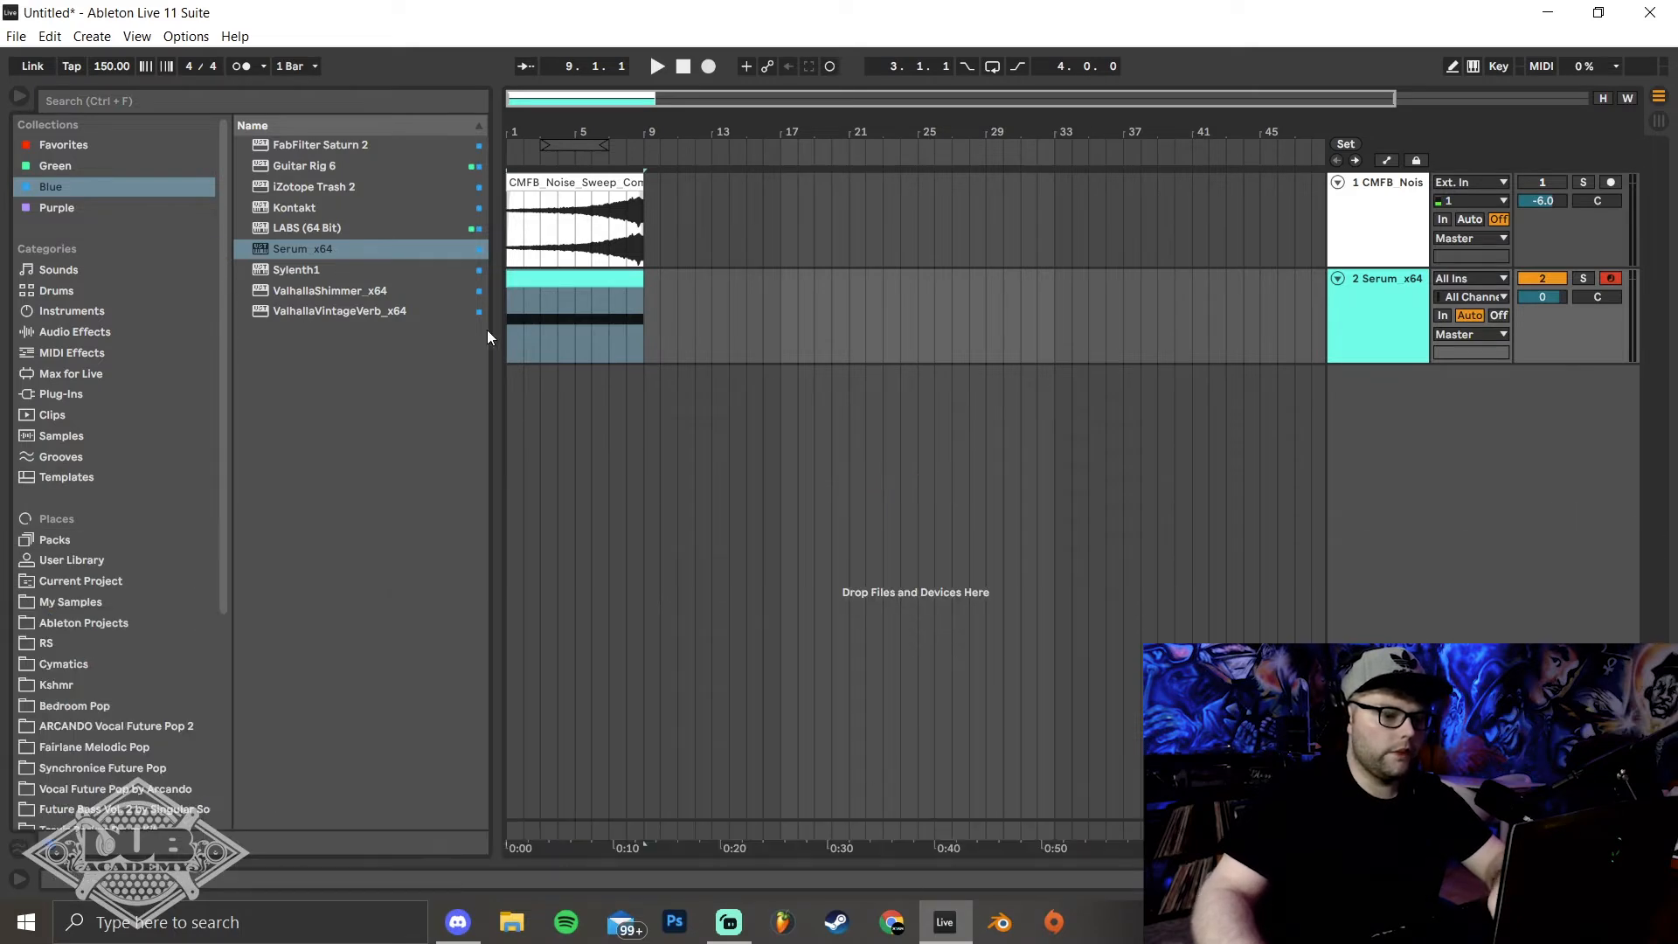
Enable Serum's filter with the noise oscillator routed through it, and set the filter type to the flanger option Cmb -
key(space)
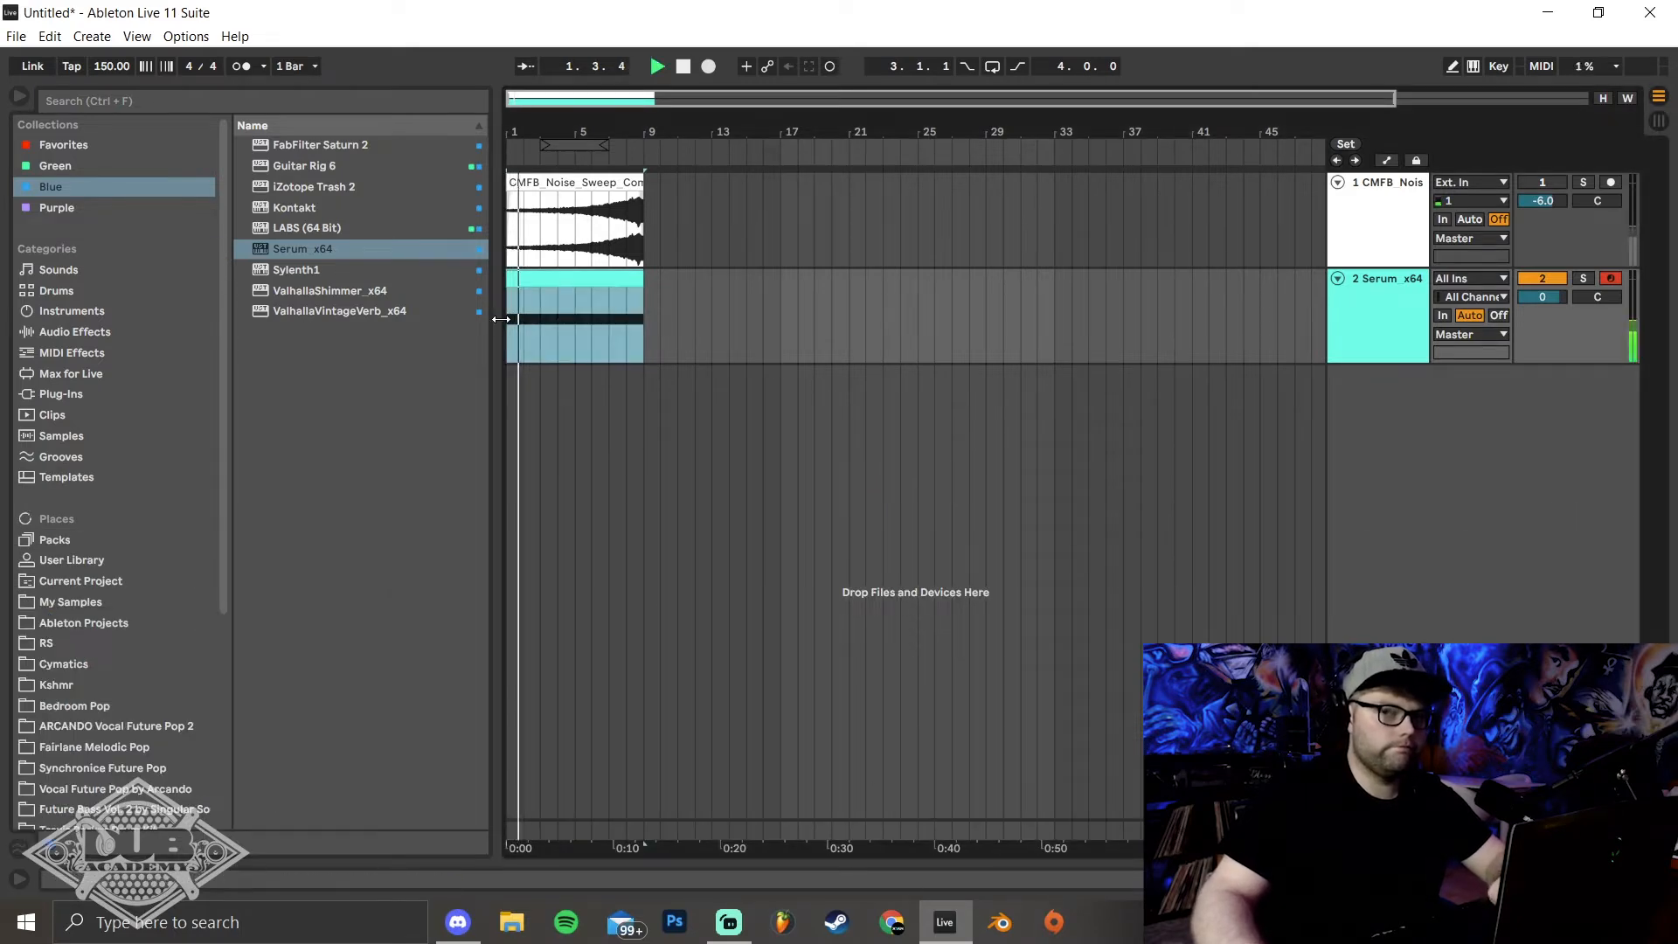
double_click(1377, 313)
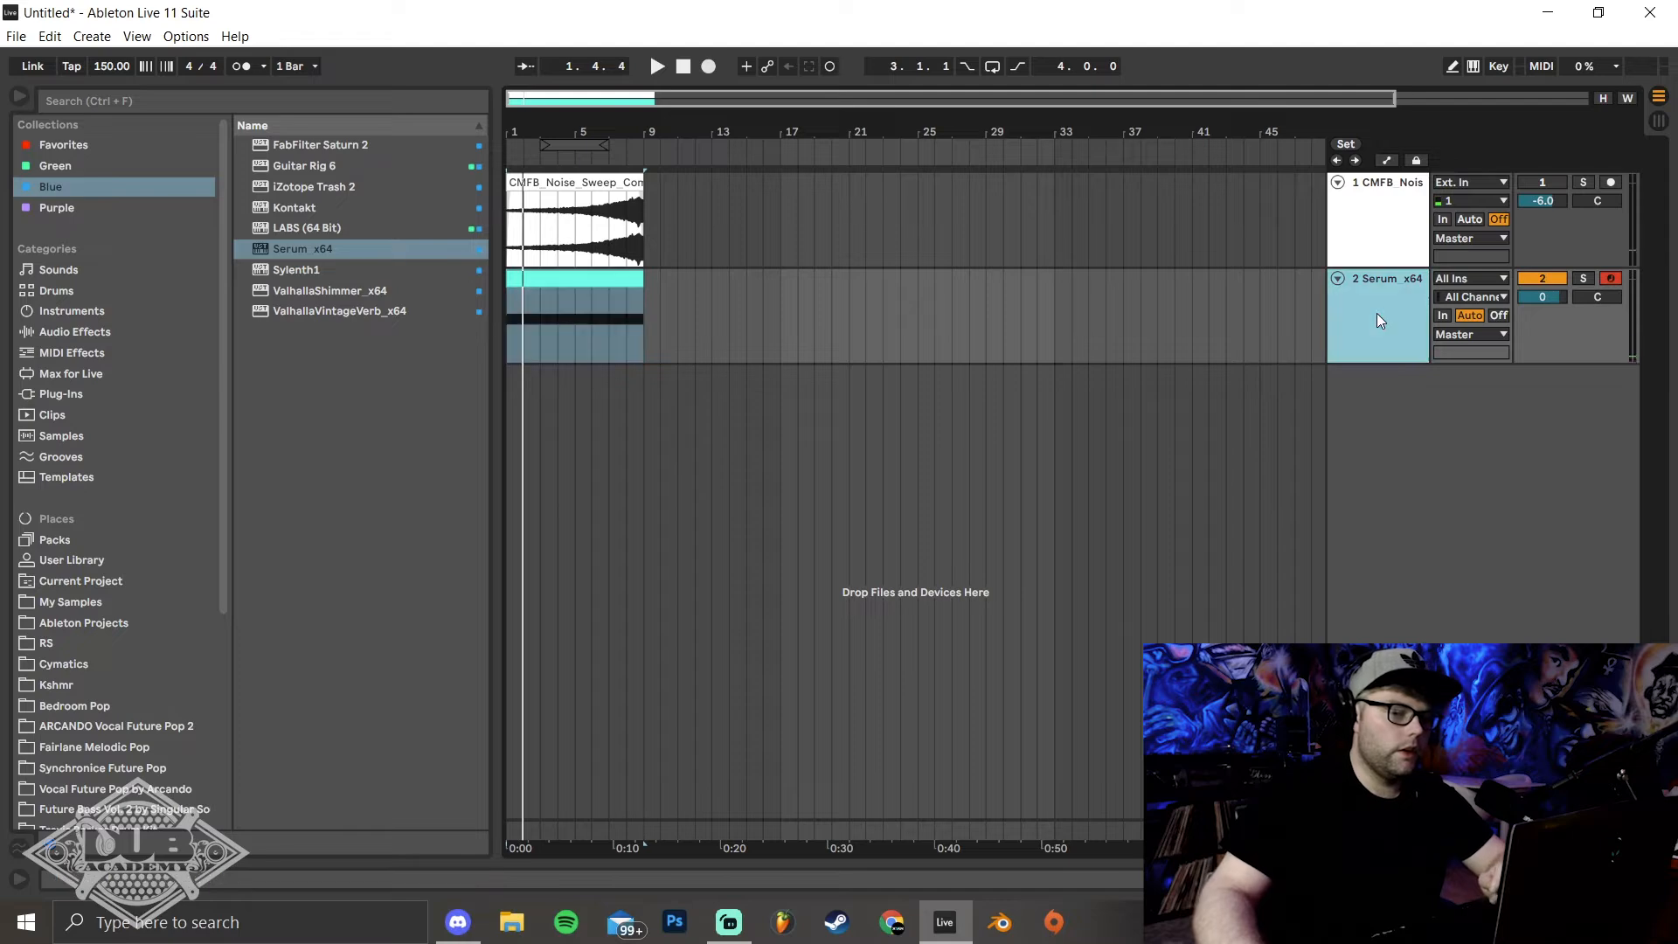
click(71, 659)
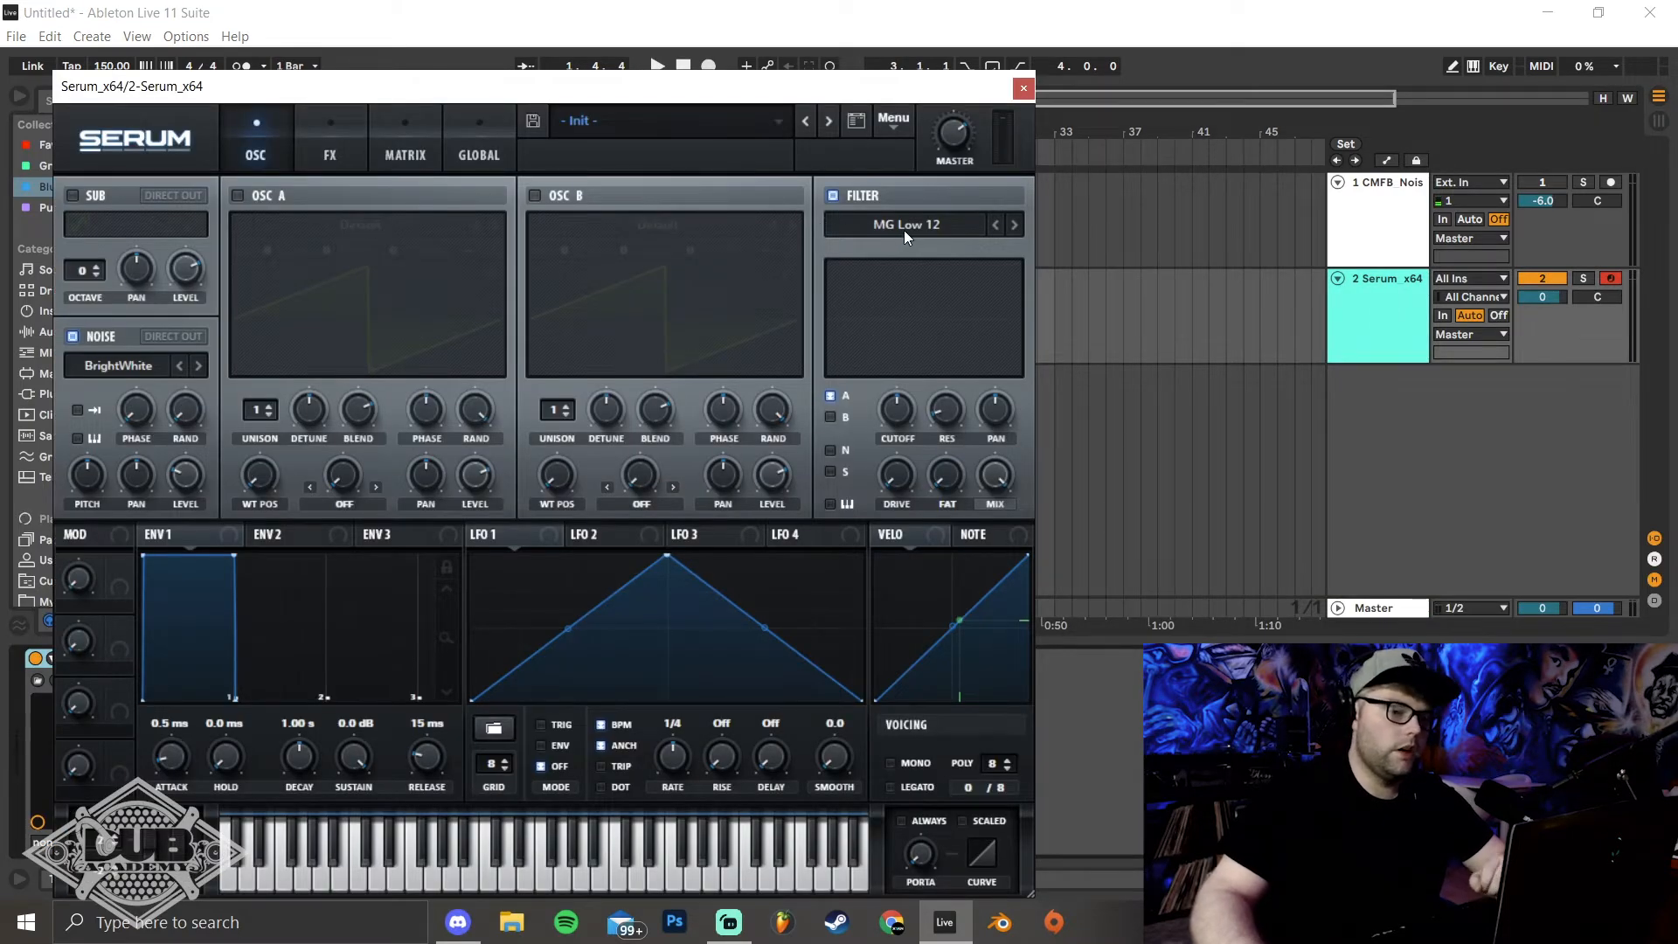
click(830, 451)
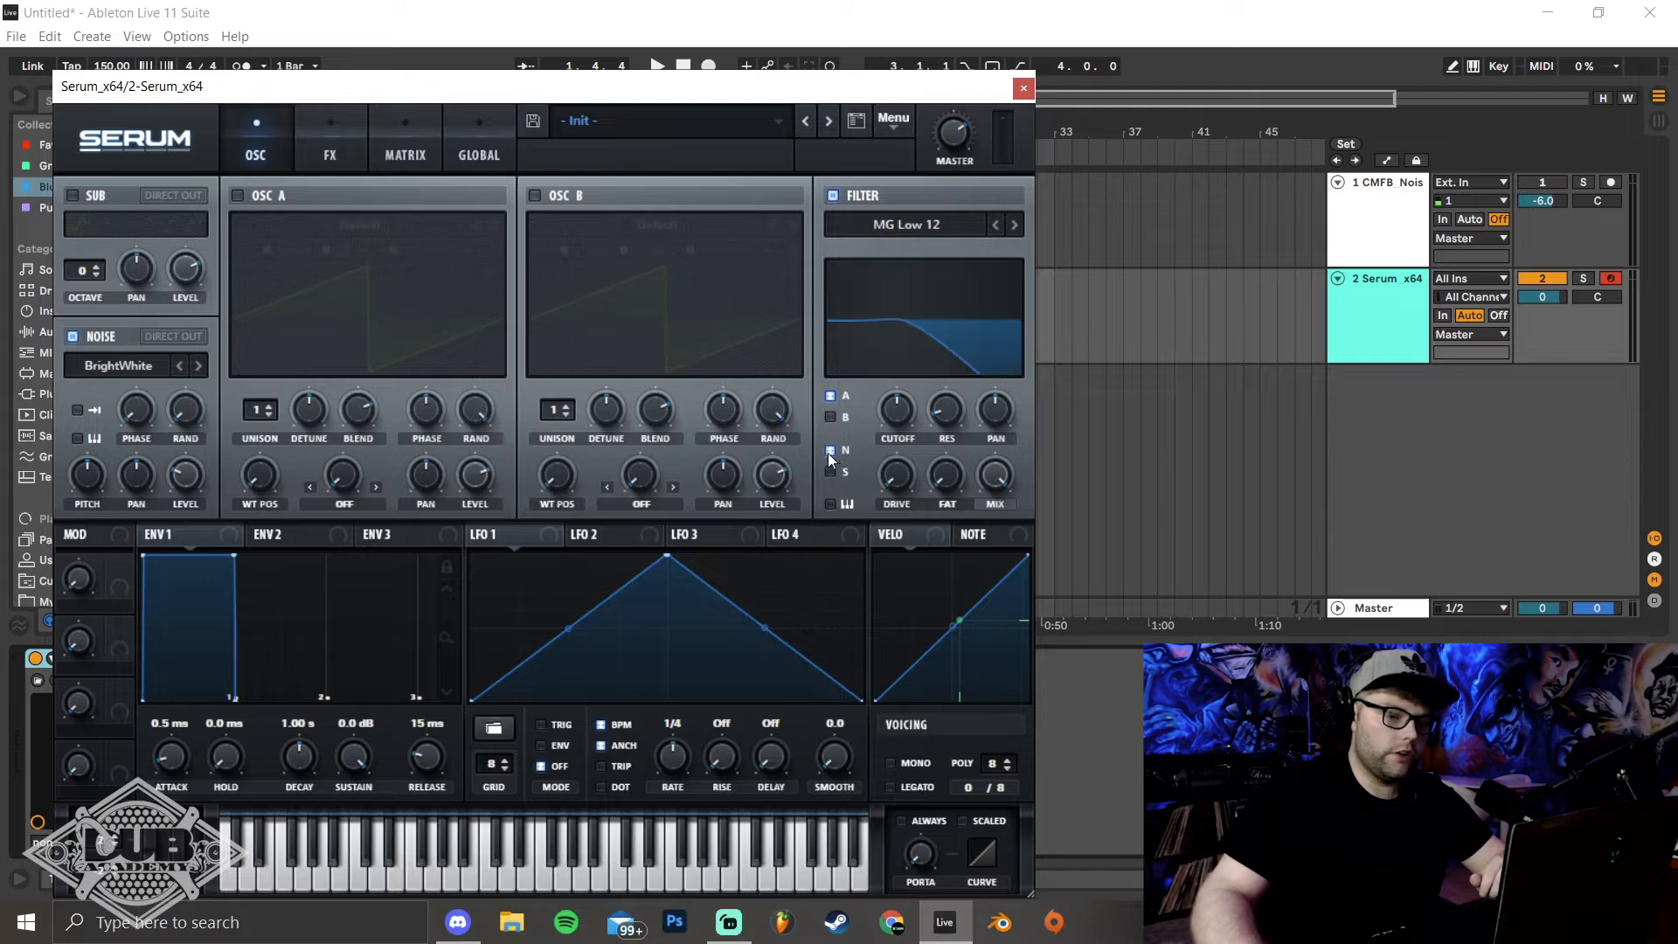
click(890, 227)
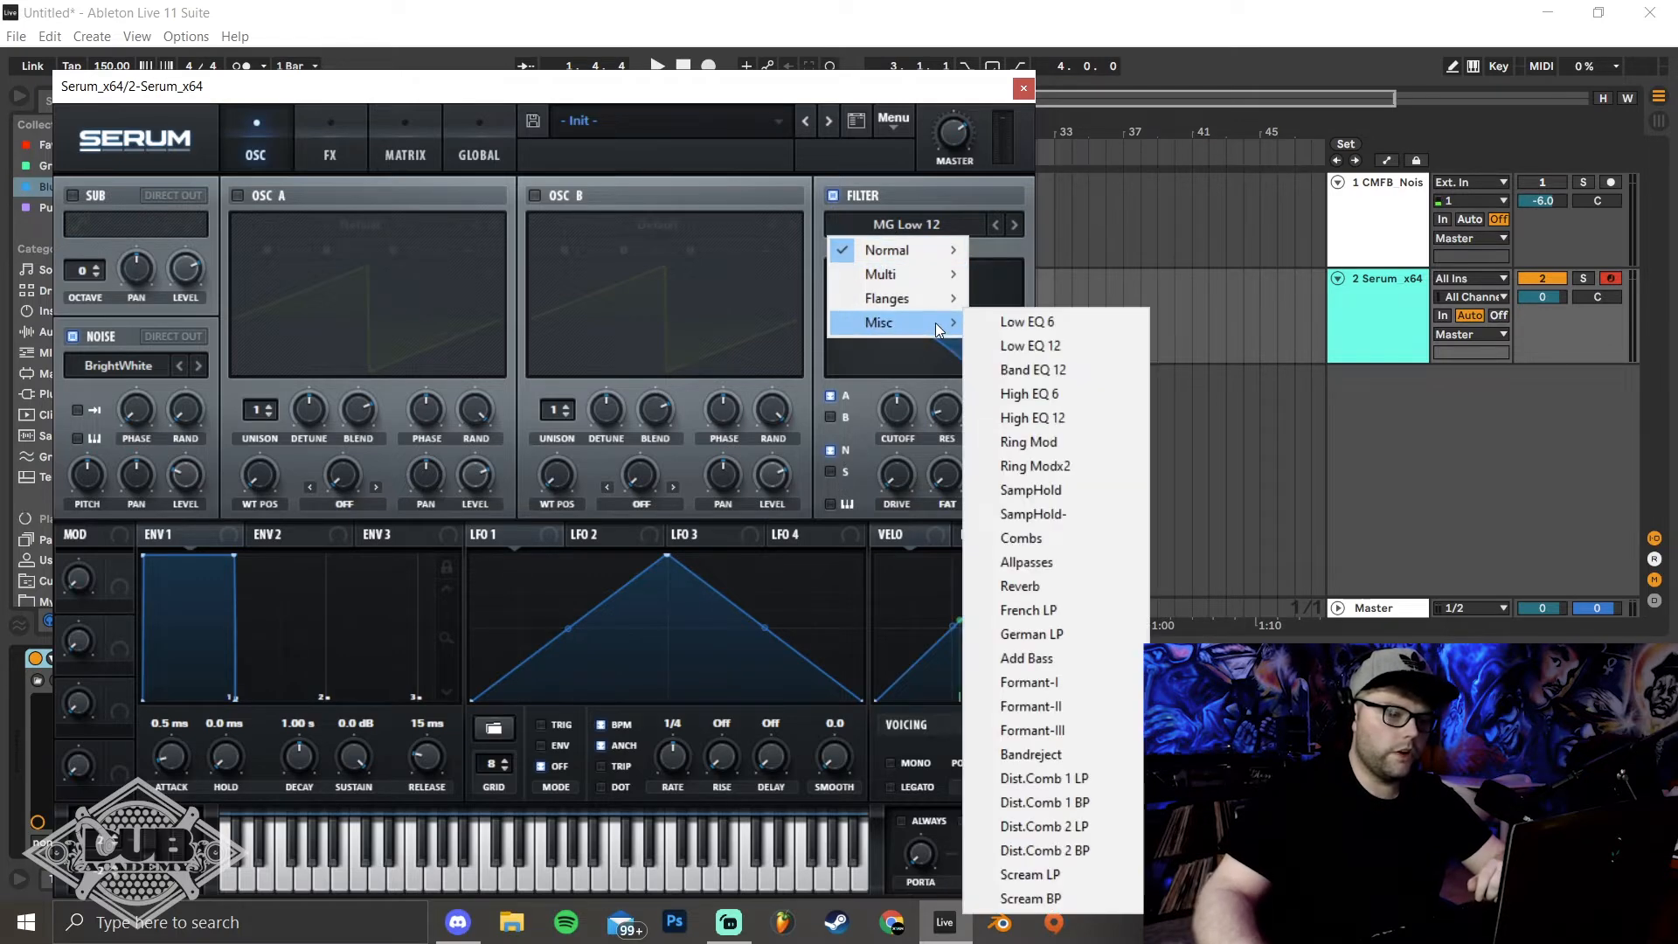
mouse_move(942, 308)
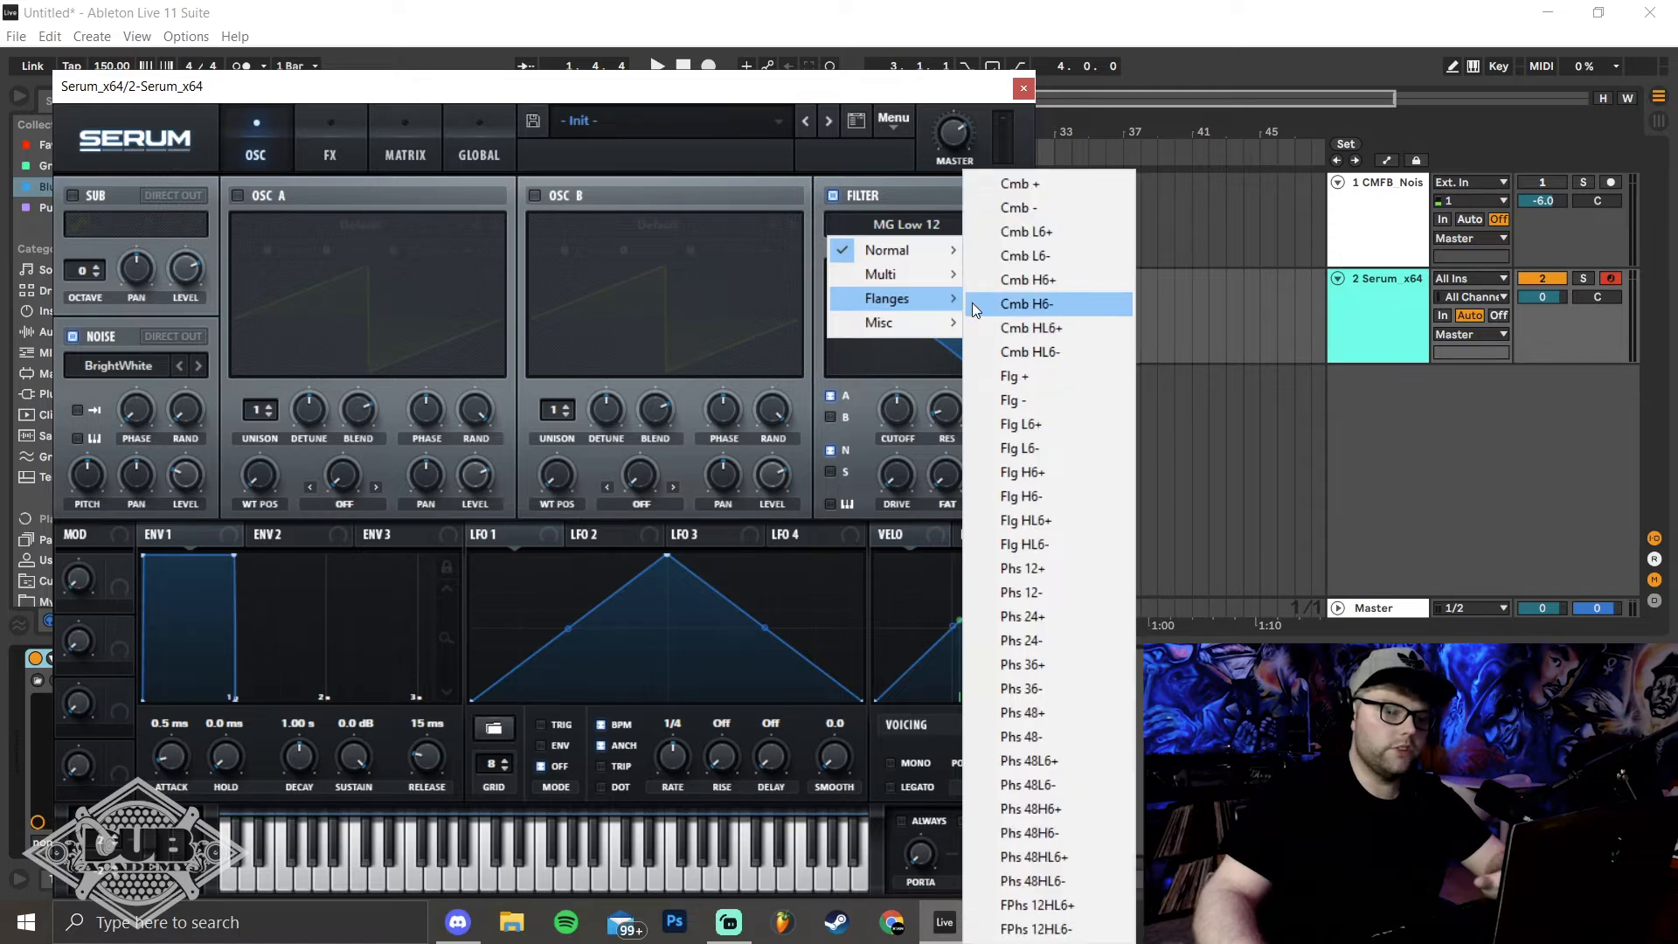
click(1020, 208)
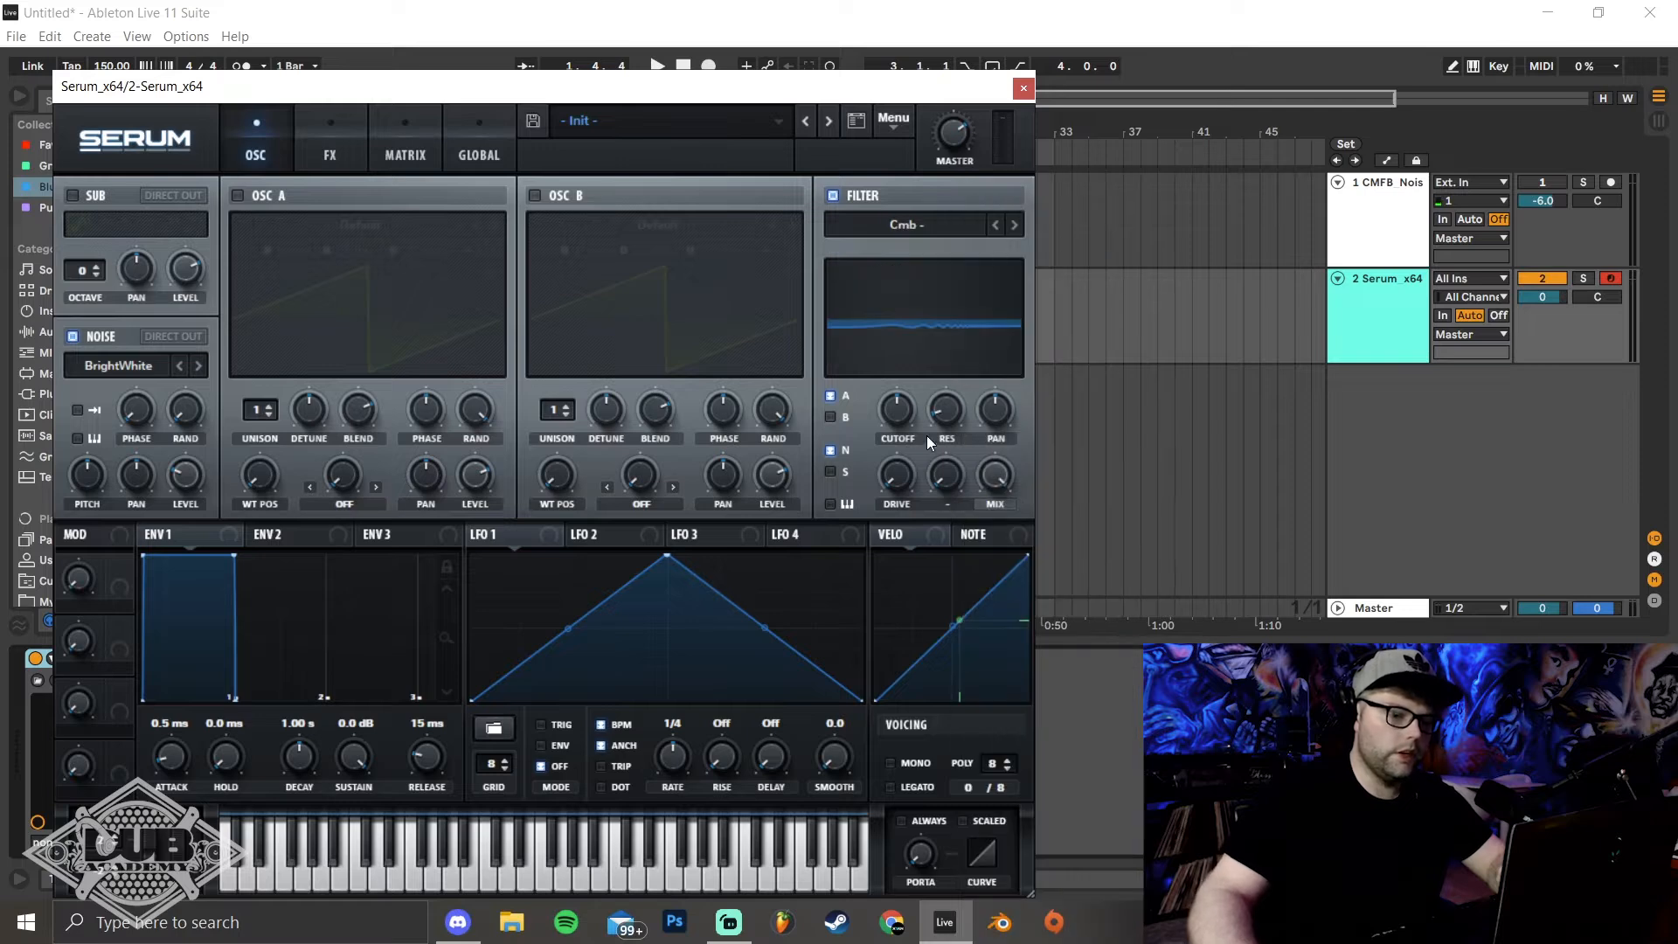
Adjust the comb filter's cutoff and raise its resonance while auditioning the noise
drag(951, 417, 950, 362)
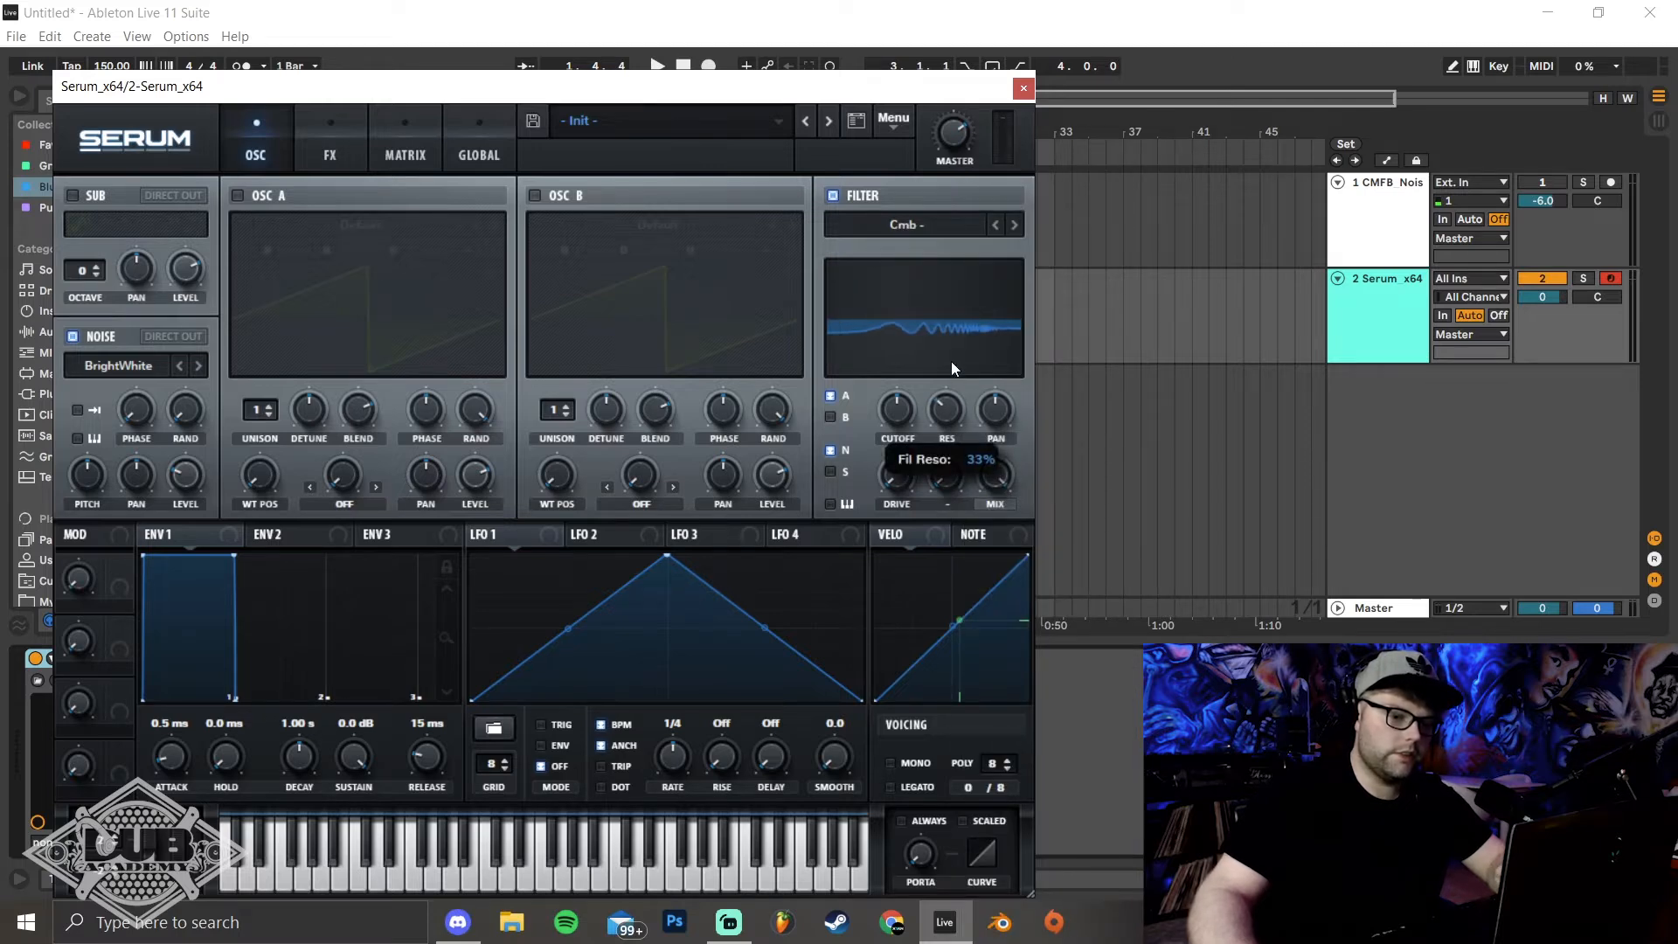
drag(905, 471, 898, 370)
key(space)
key(space)
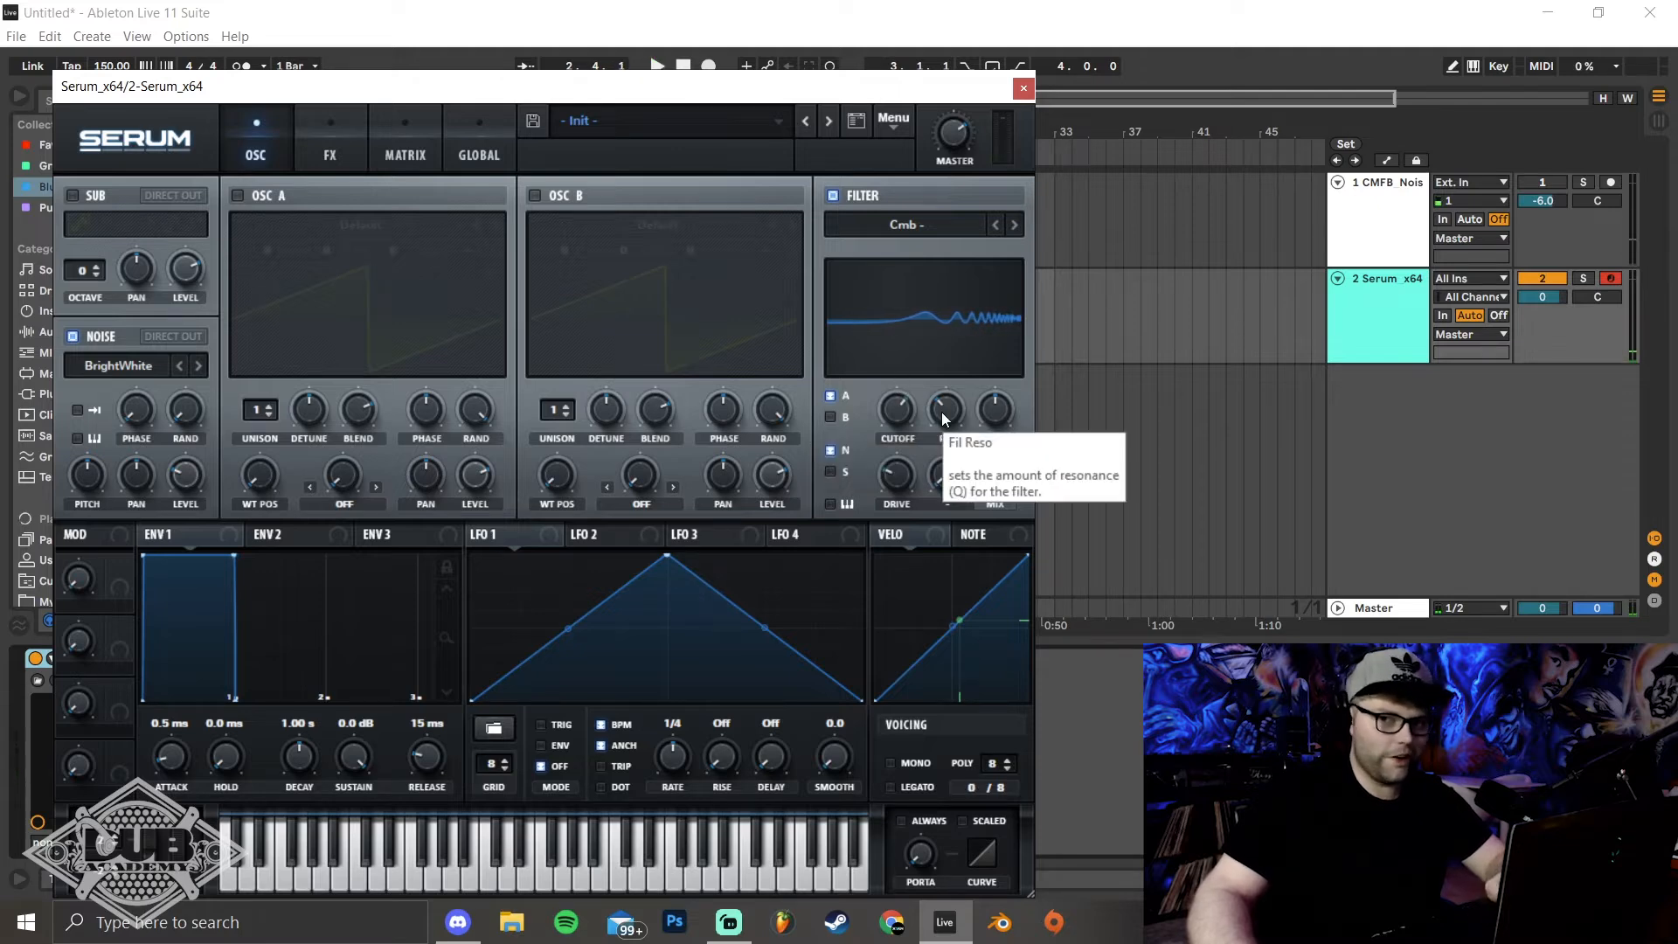
mouse_move(941, 412)
mouse_down()
mouse_move(946, 375)
mouse_move(899, 433)
mouse_move(898, 416)
mouse_move(958, 401)
mouse_move(953, 387)
mouse_move(895, 451)
mouse_move(890, 352)
mouse_move(897, 414)
mouse_move(951, 400)
mouse_up()
key(space)
Automate Serum's filter cutoff with a ramp rising across the 8-bar clip to 0.72 at its end, and play it back
key(a)
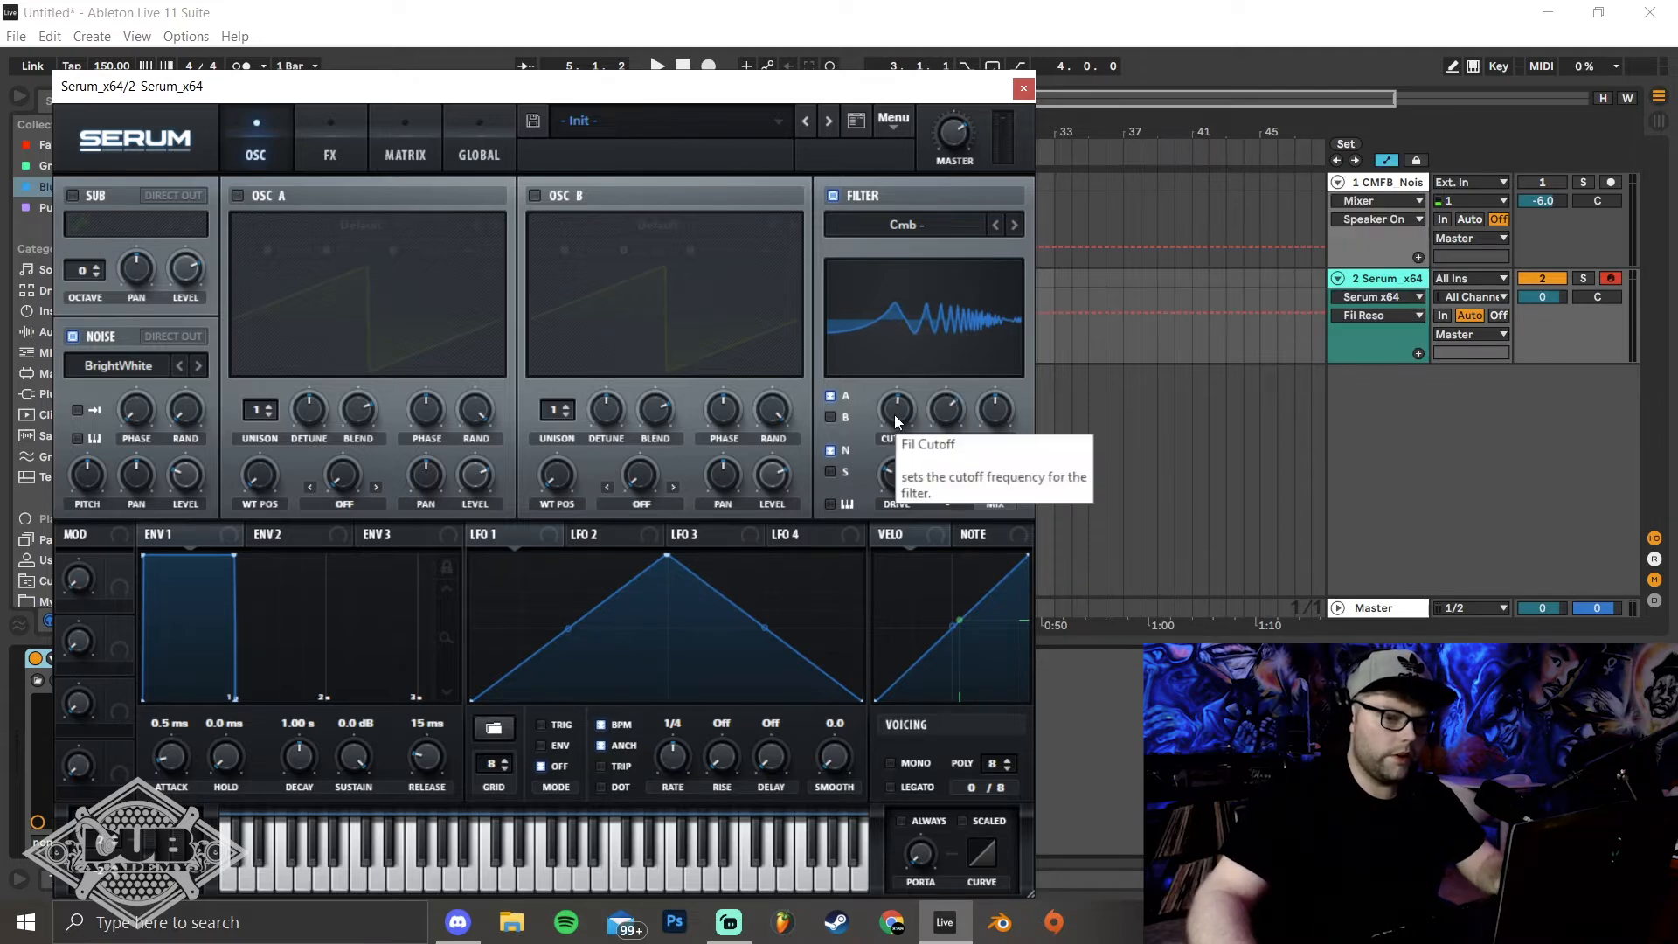
click(894, 414)
click(1024, 88)
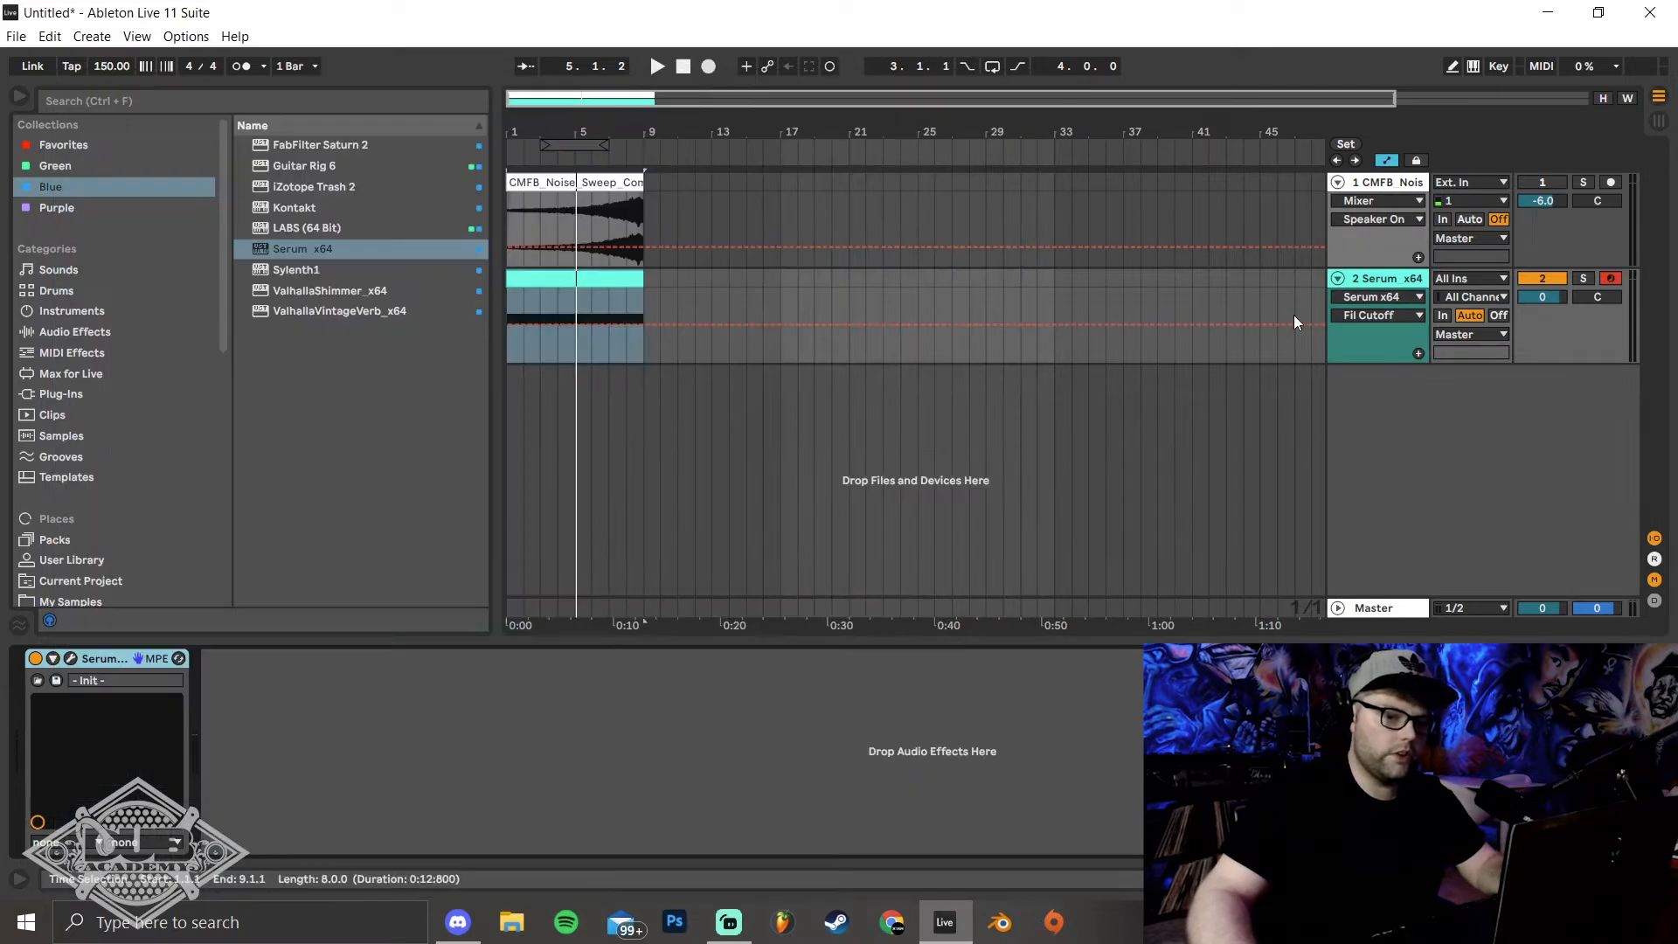
click(521, 327)
drag(642, 323, 644, 310)
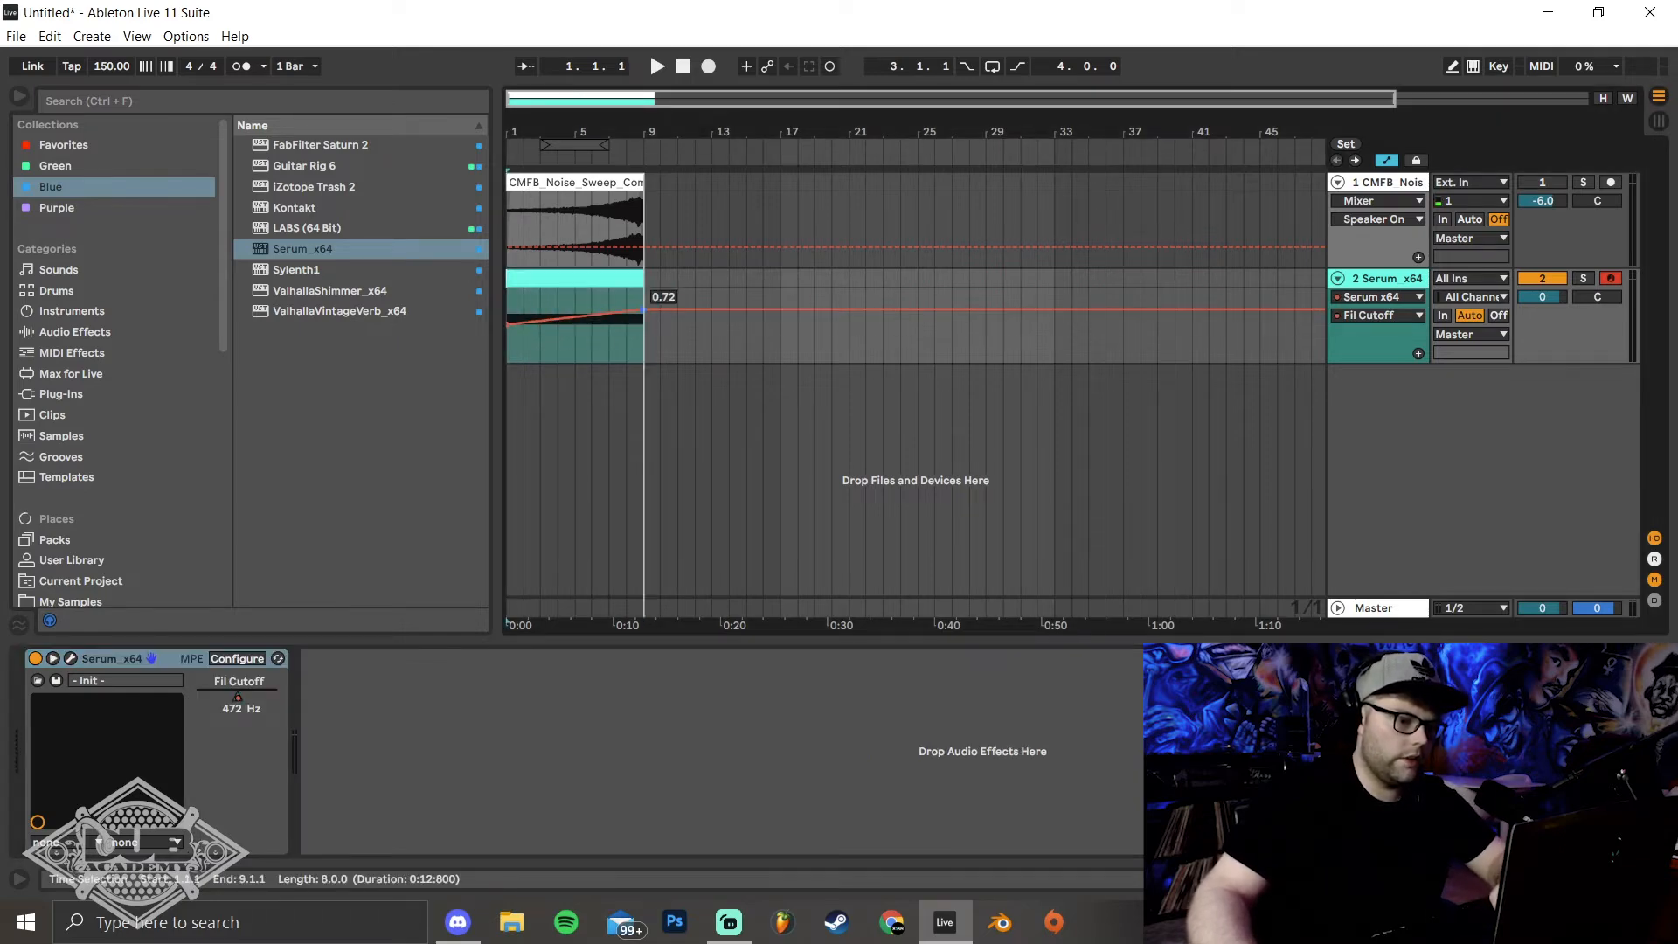
click(514, 354)
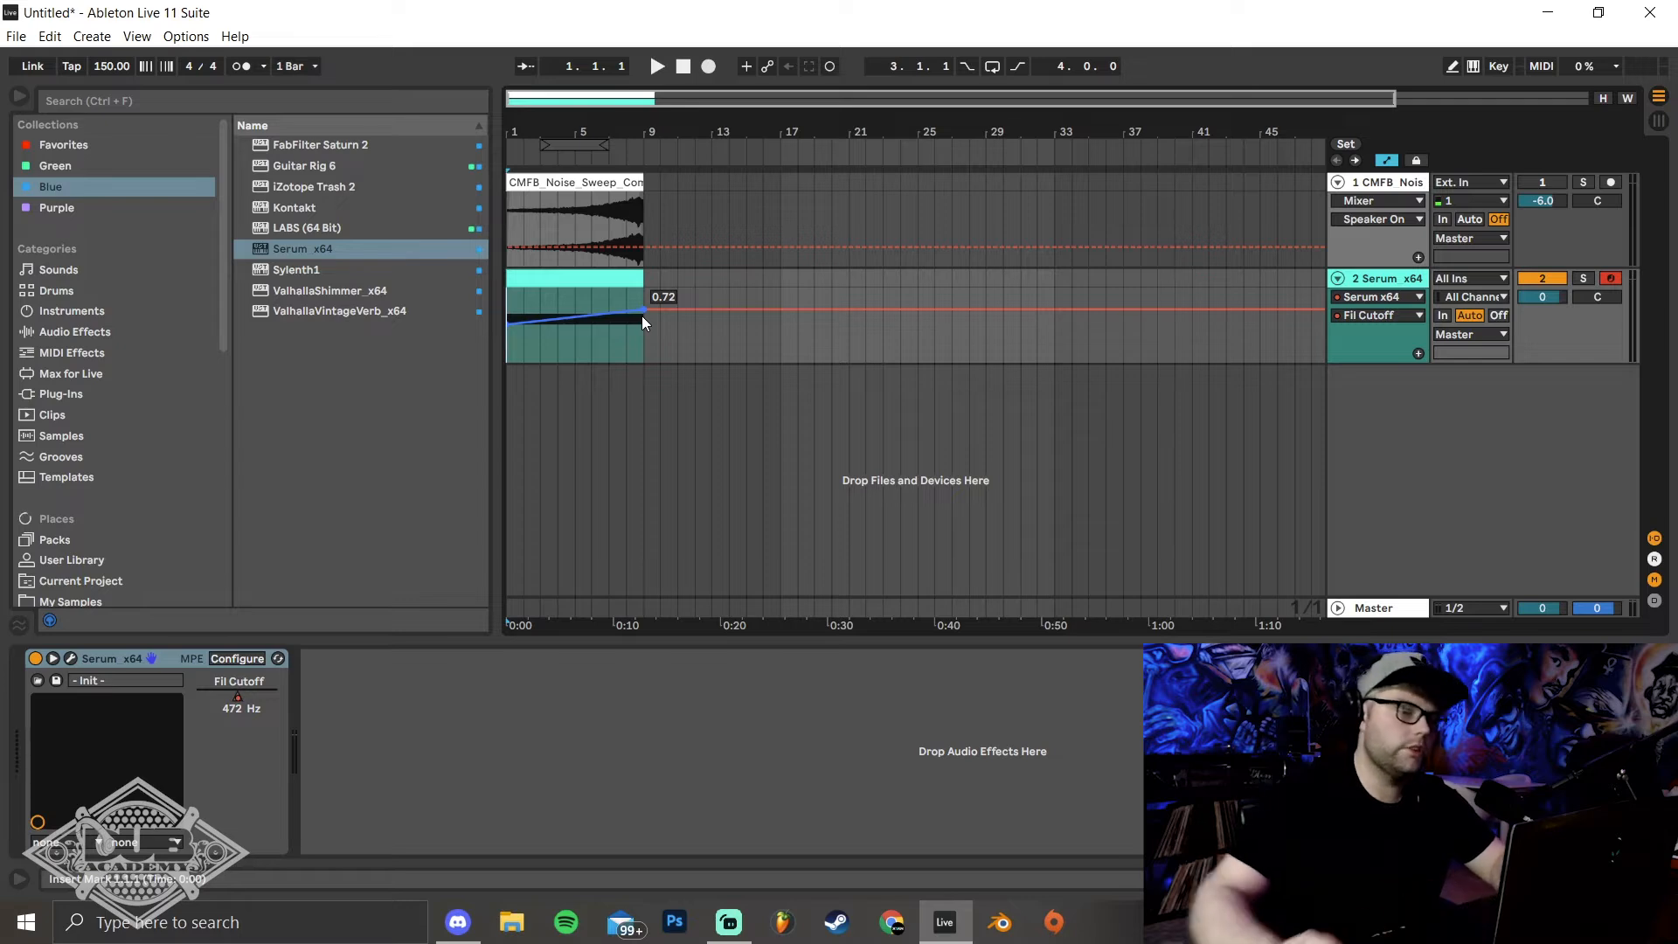
key(space)
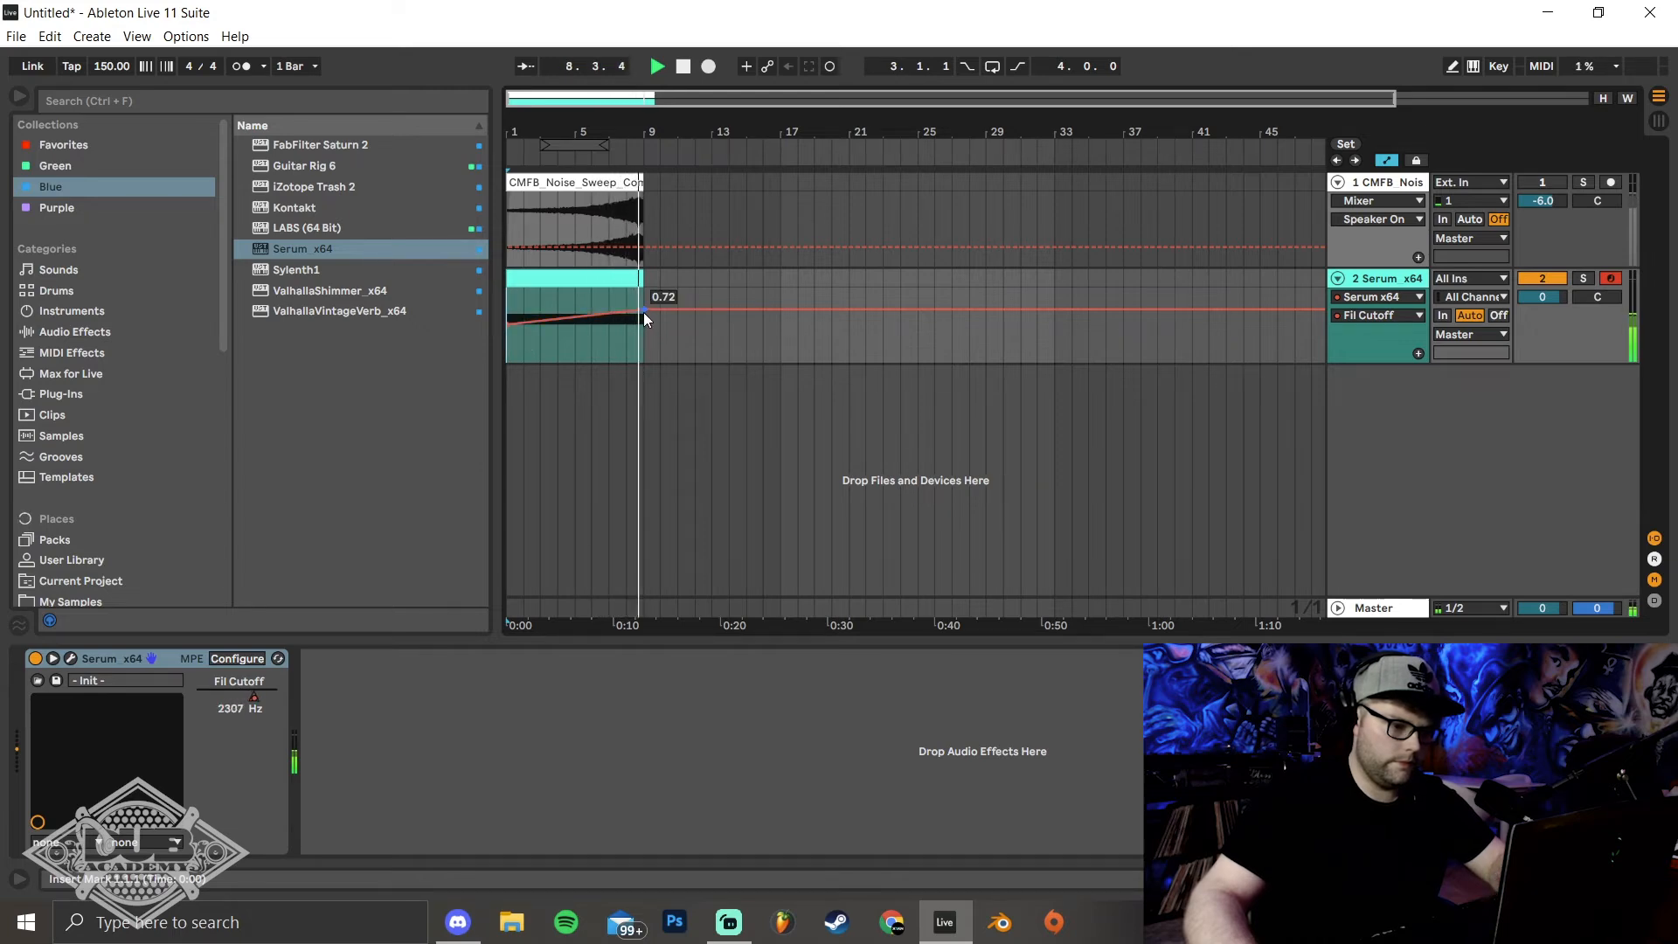
key(space)
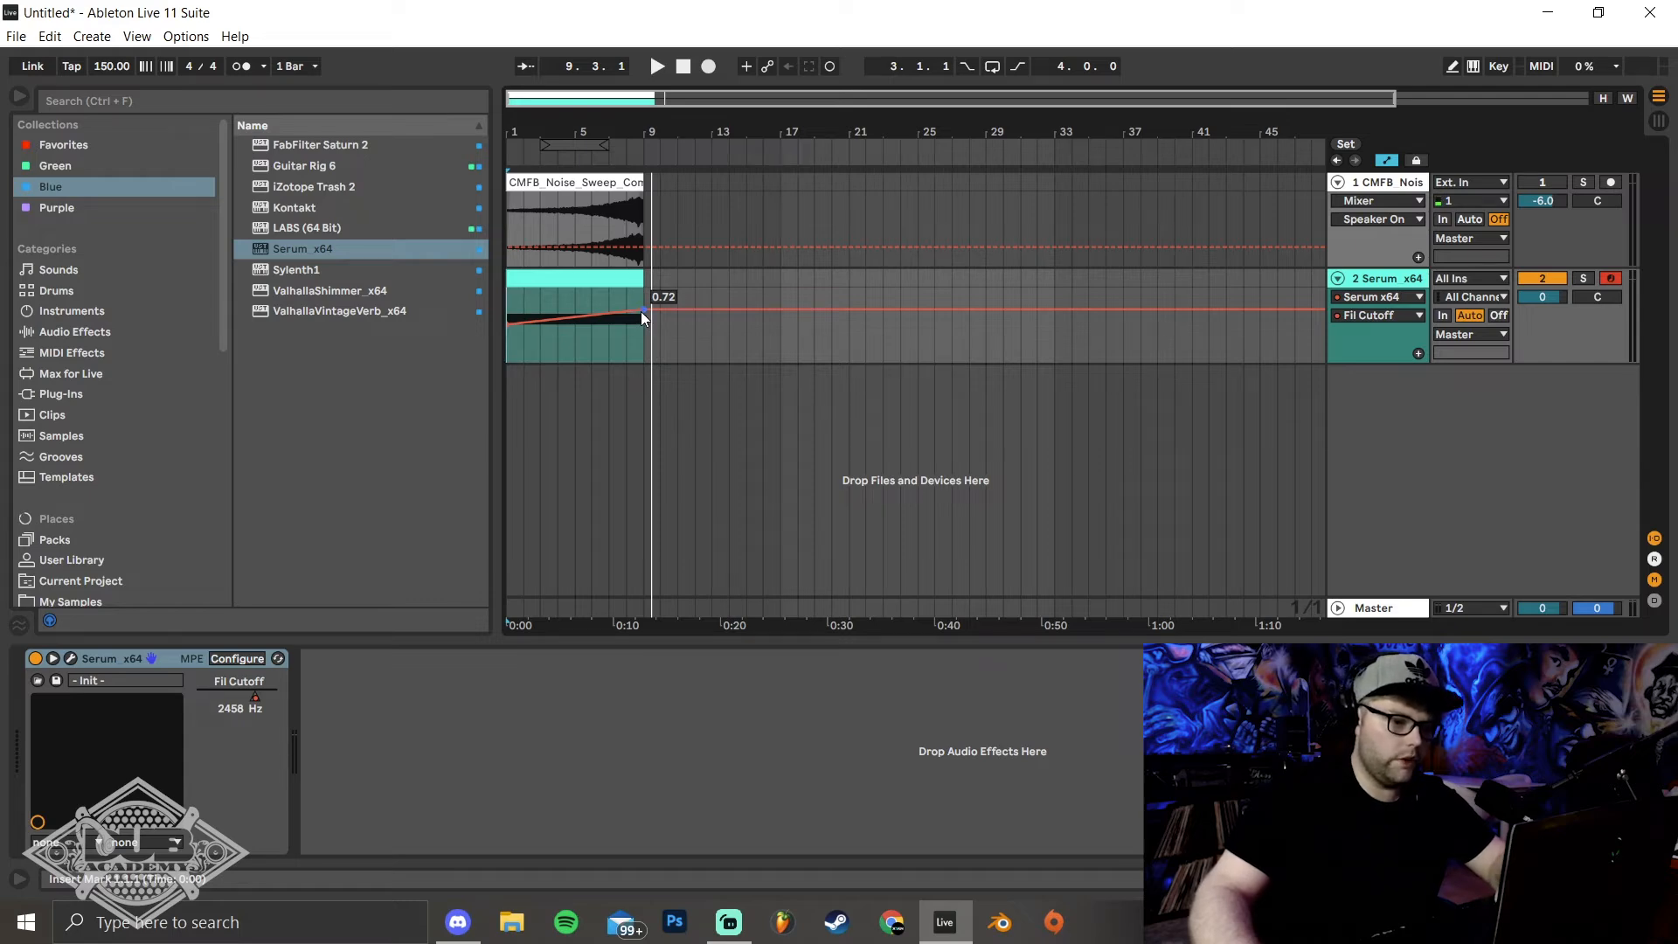
Fine-tune the end point of the filter cutoff automation to 0.71 while playing back the sweep
drag(642, 312, 641, 316)
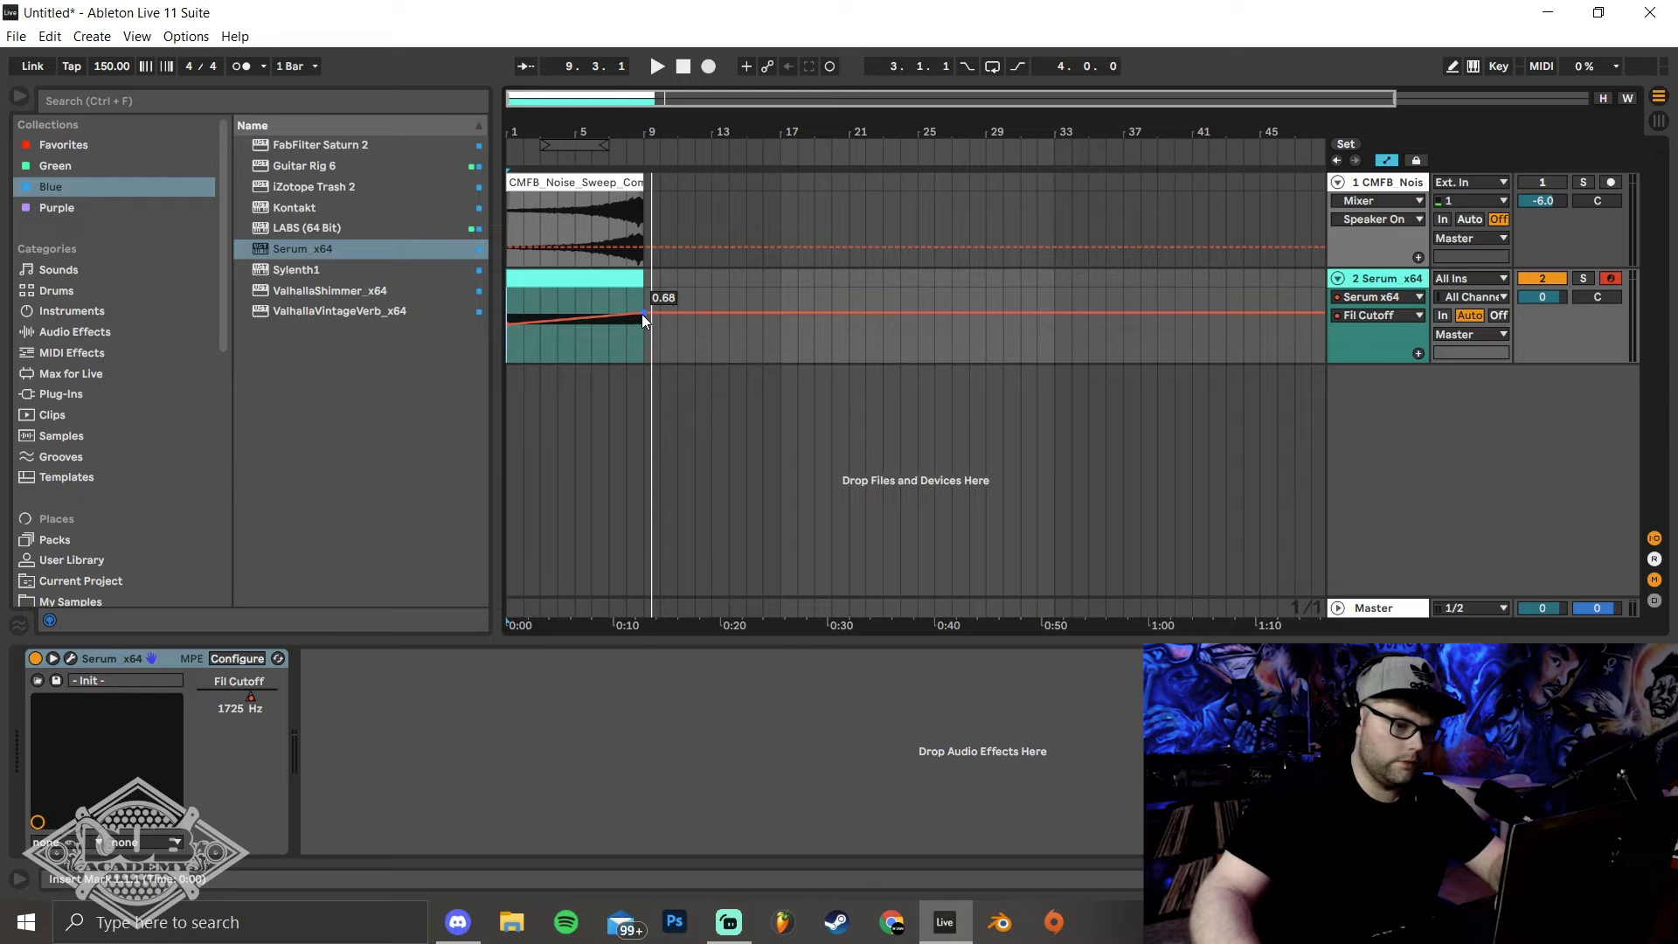
key(space)
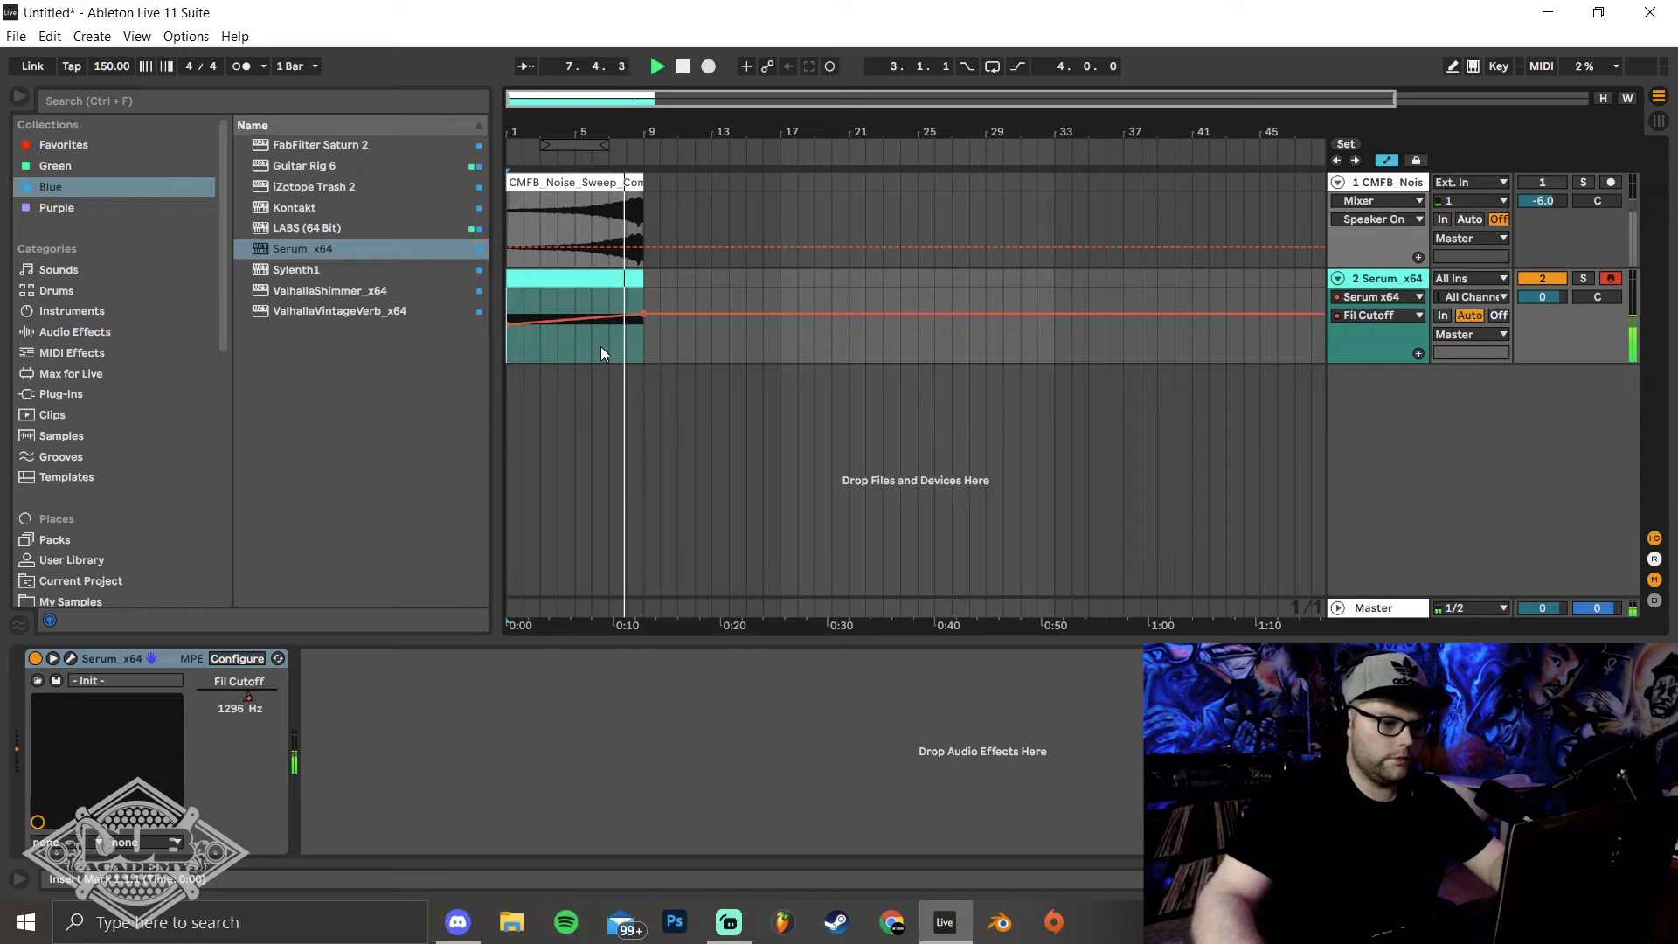
key(a)
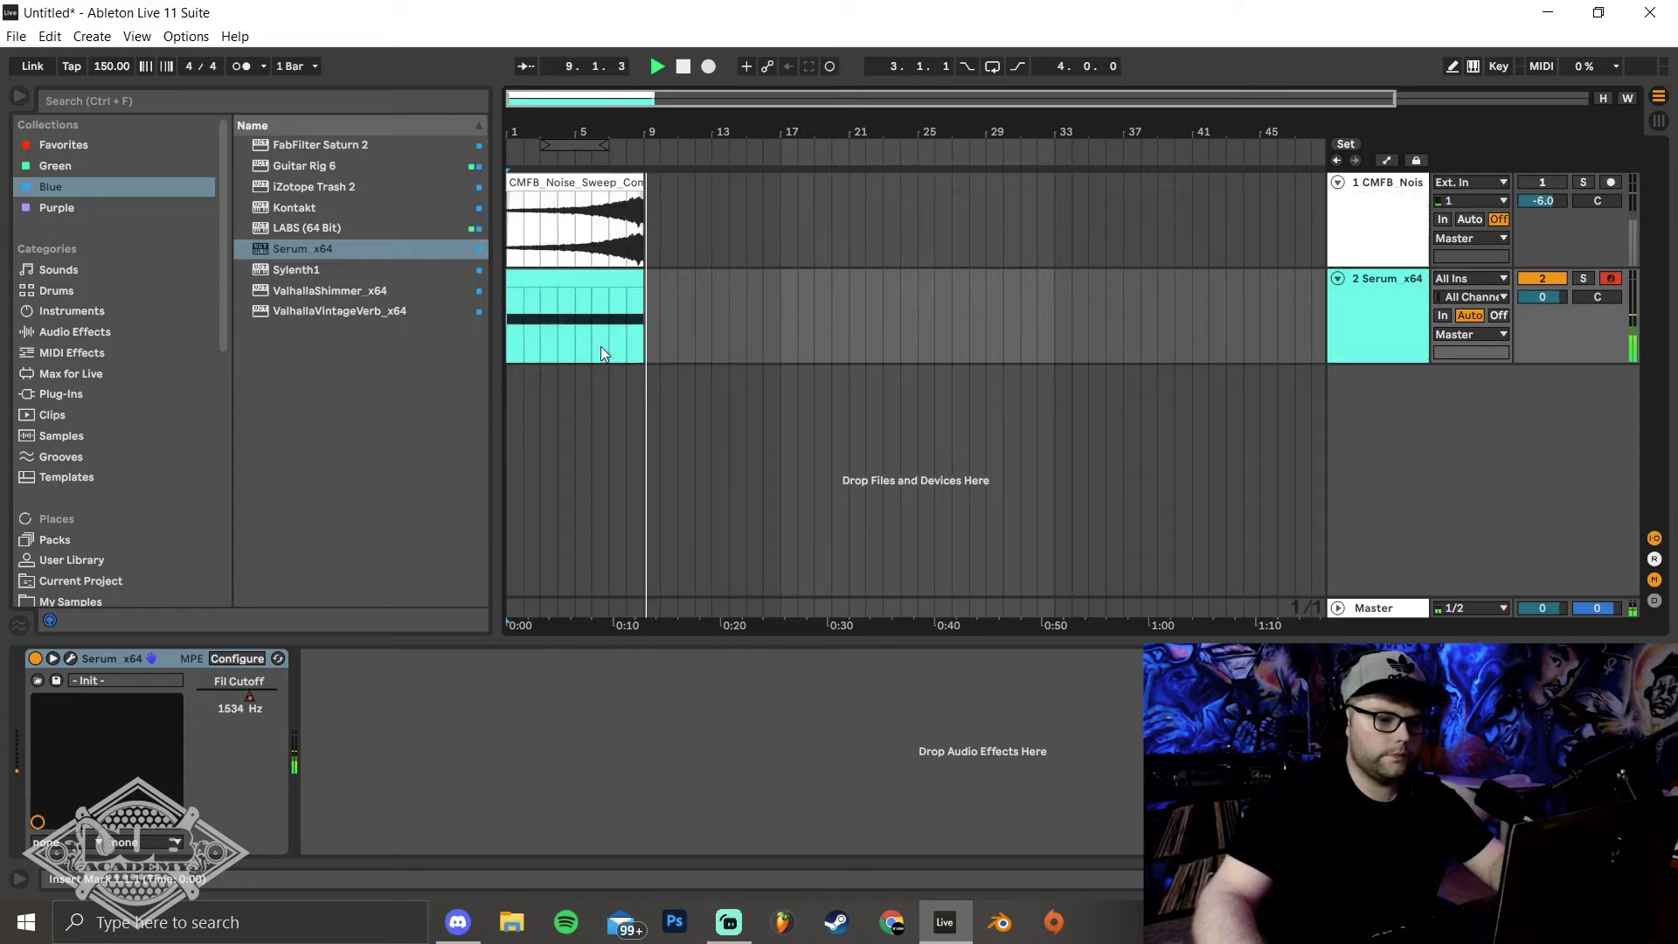
key(a)
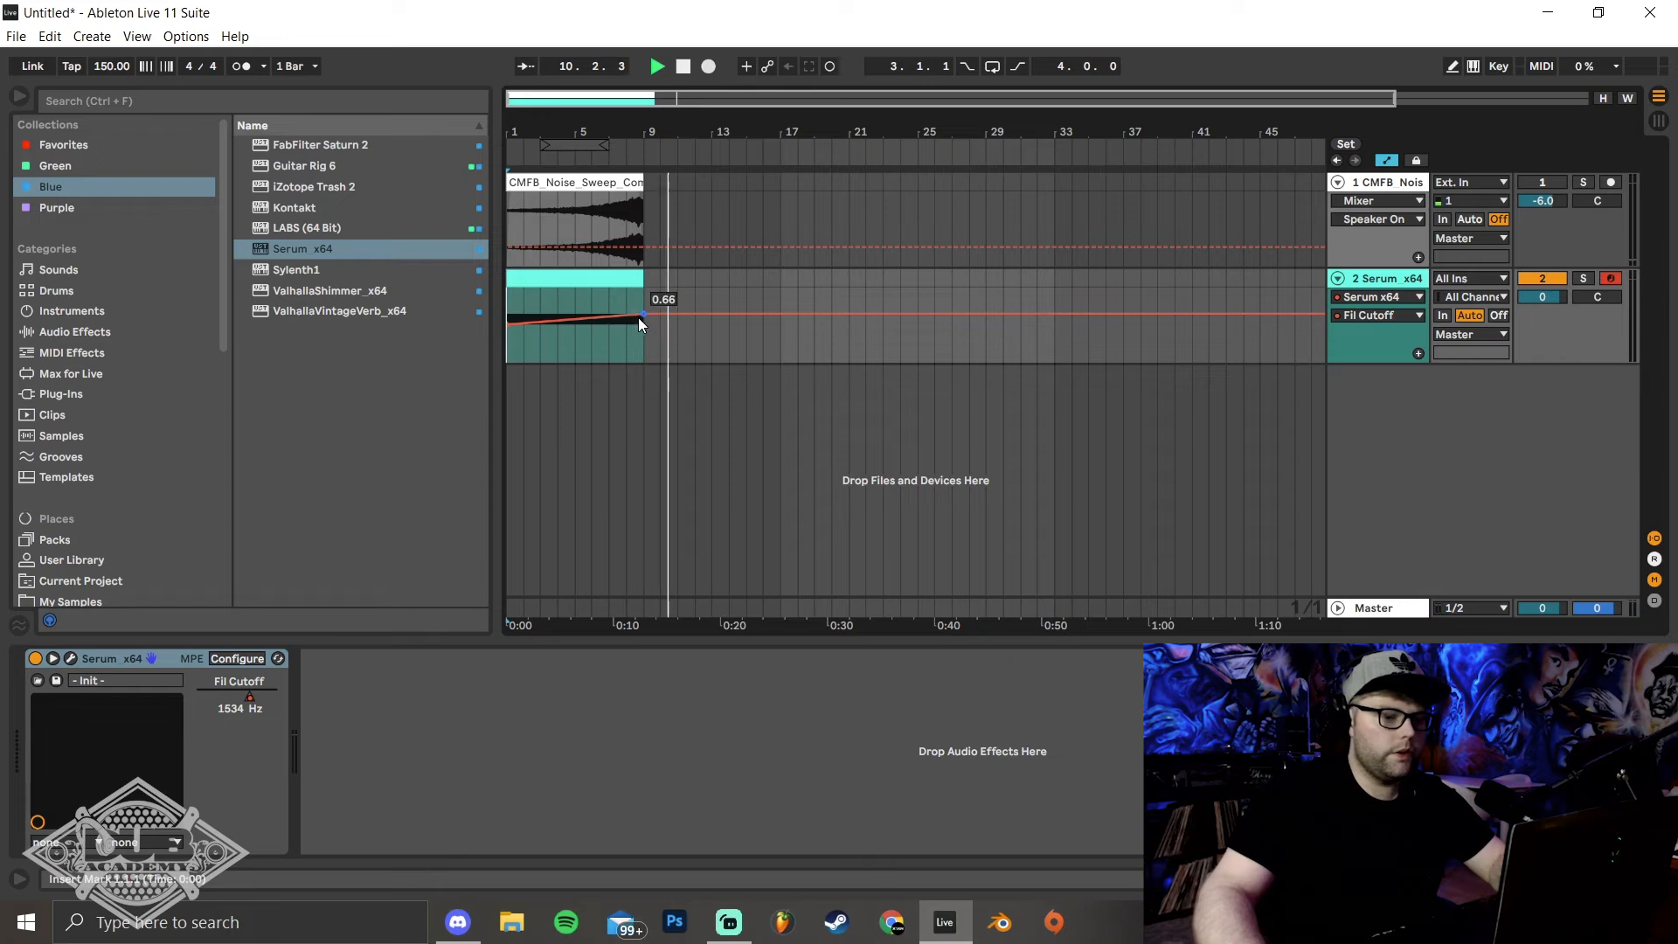
drag(642, 313, 652, 315)
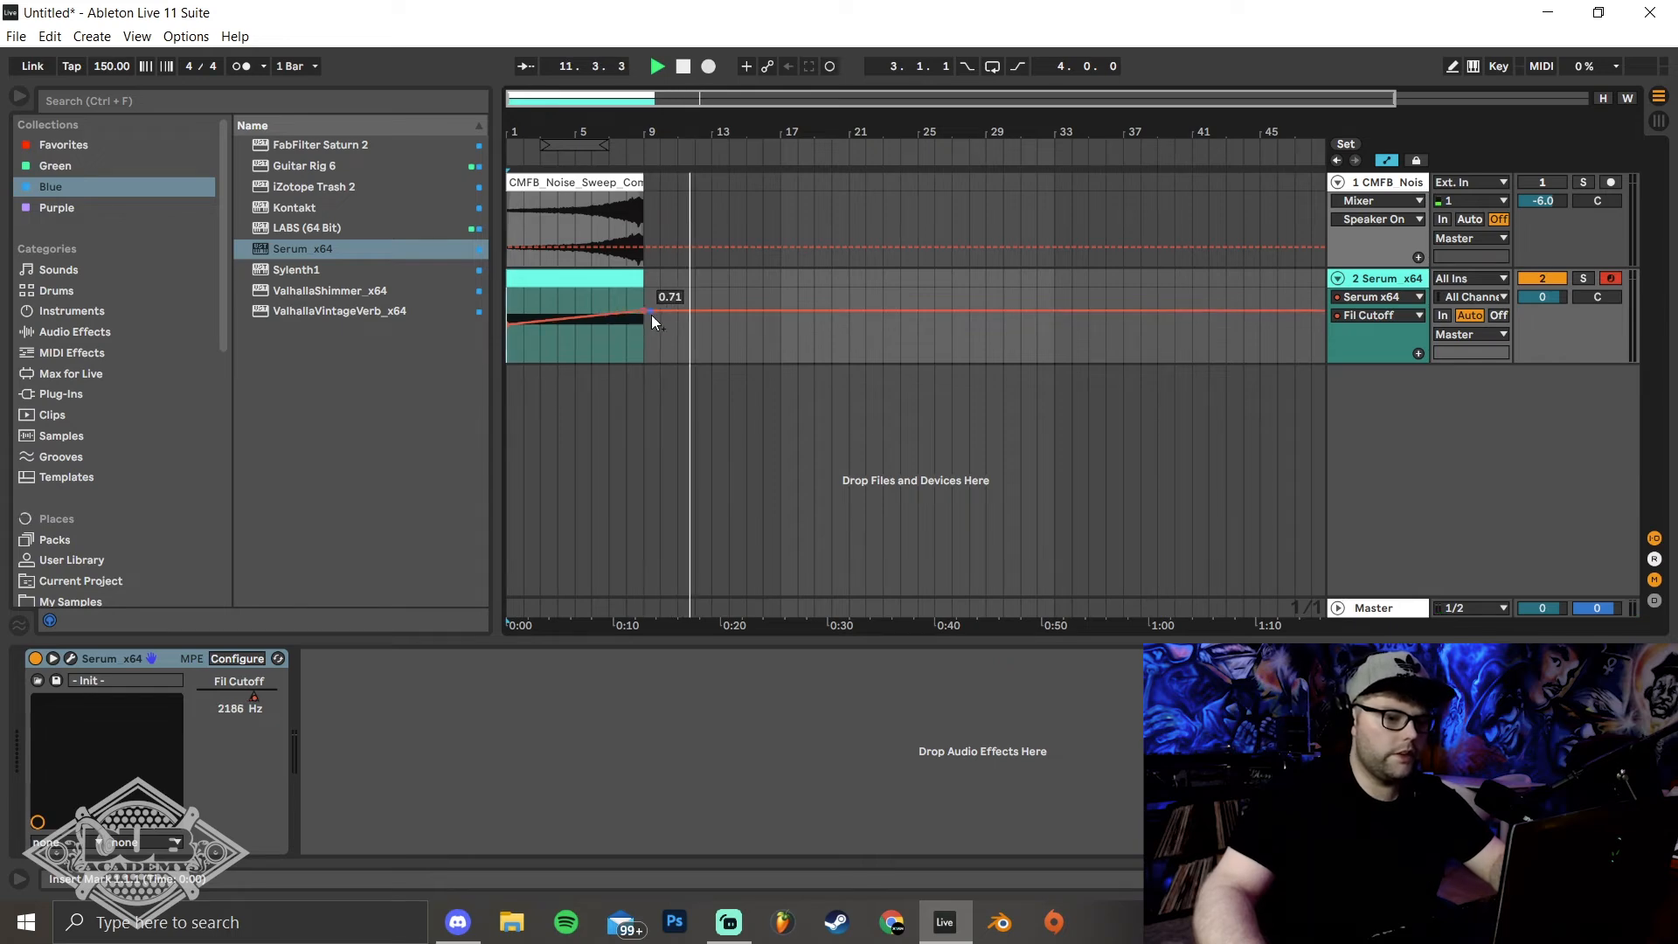
key(space)
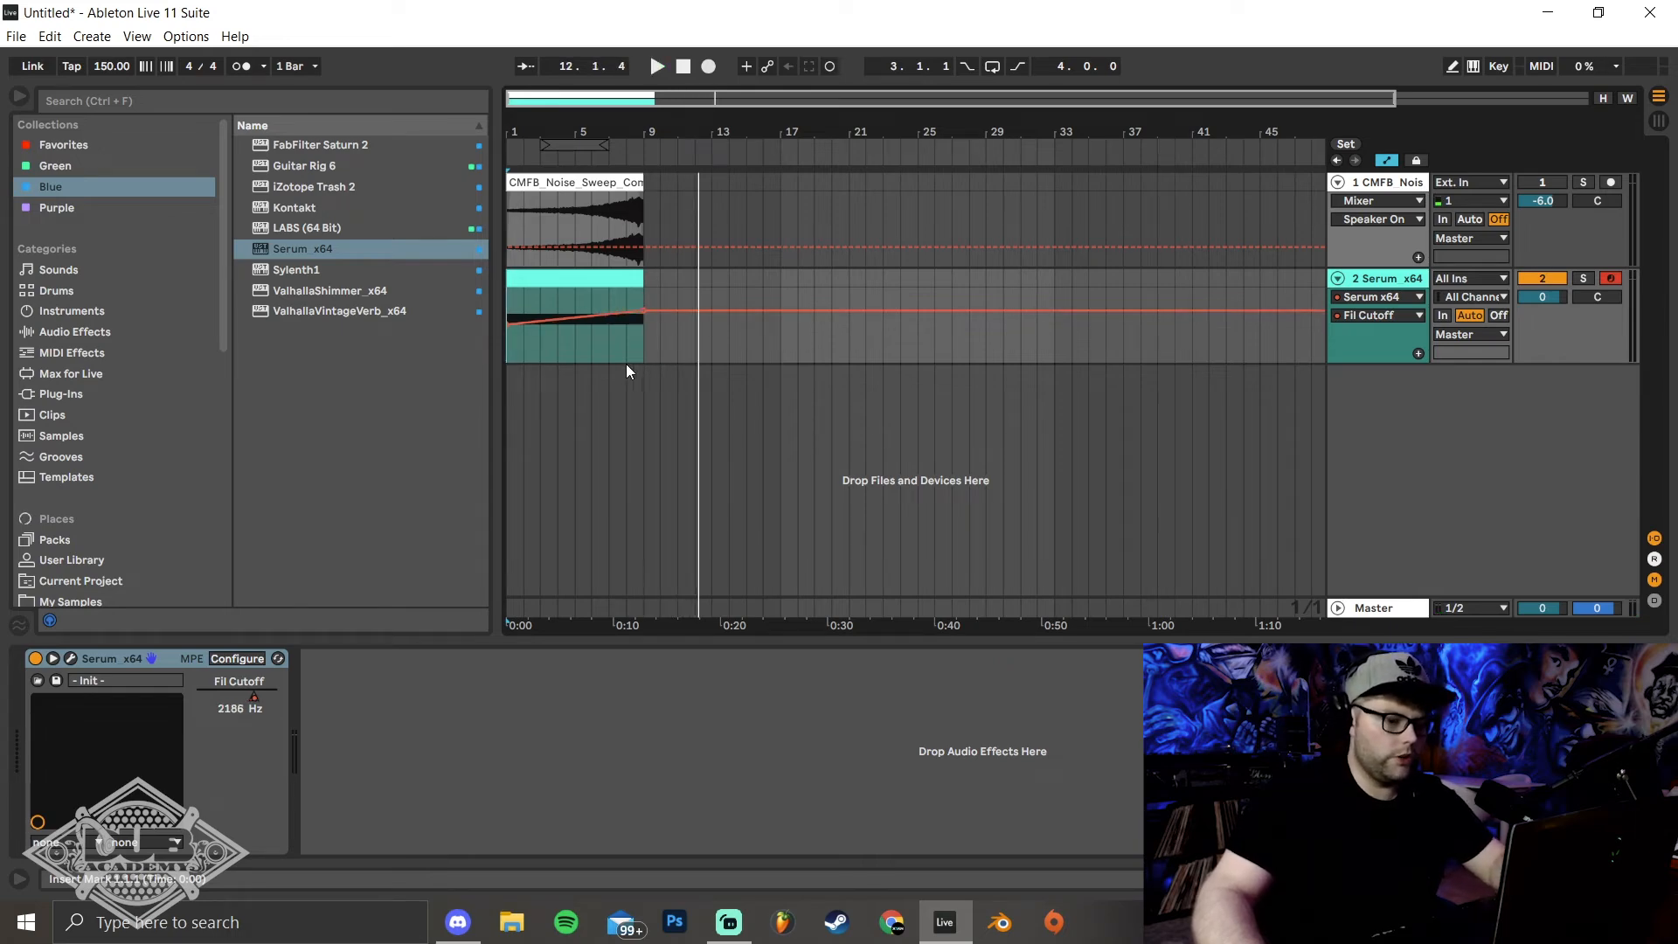
Bend the filter cutoff ramp into a gentle upward curve that rises faster near the clip's end, and play it back
click(589, 320)
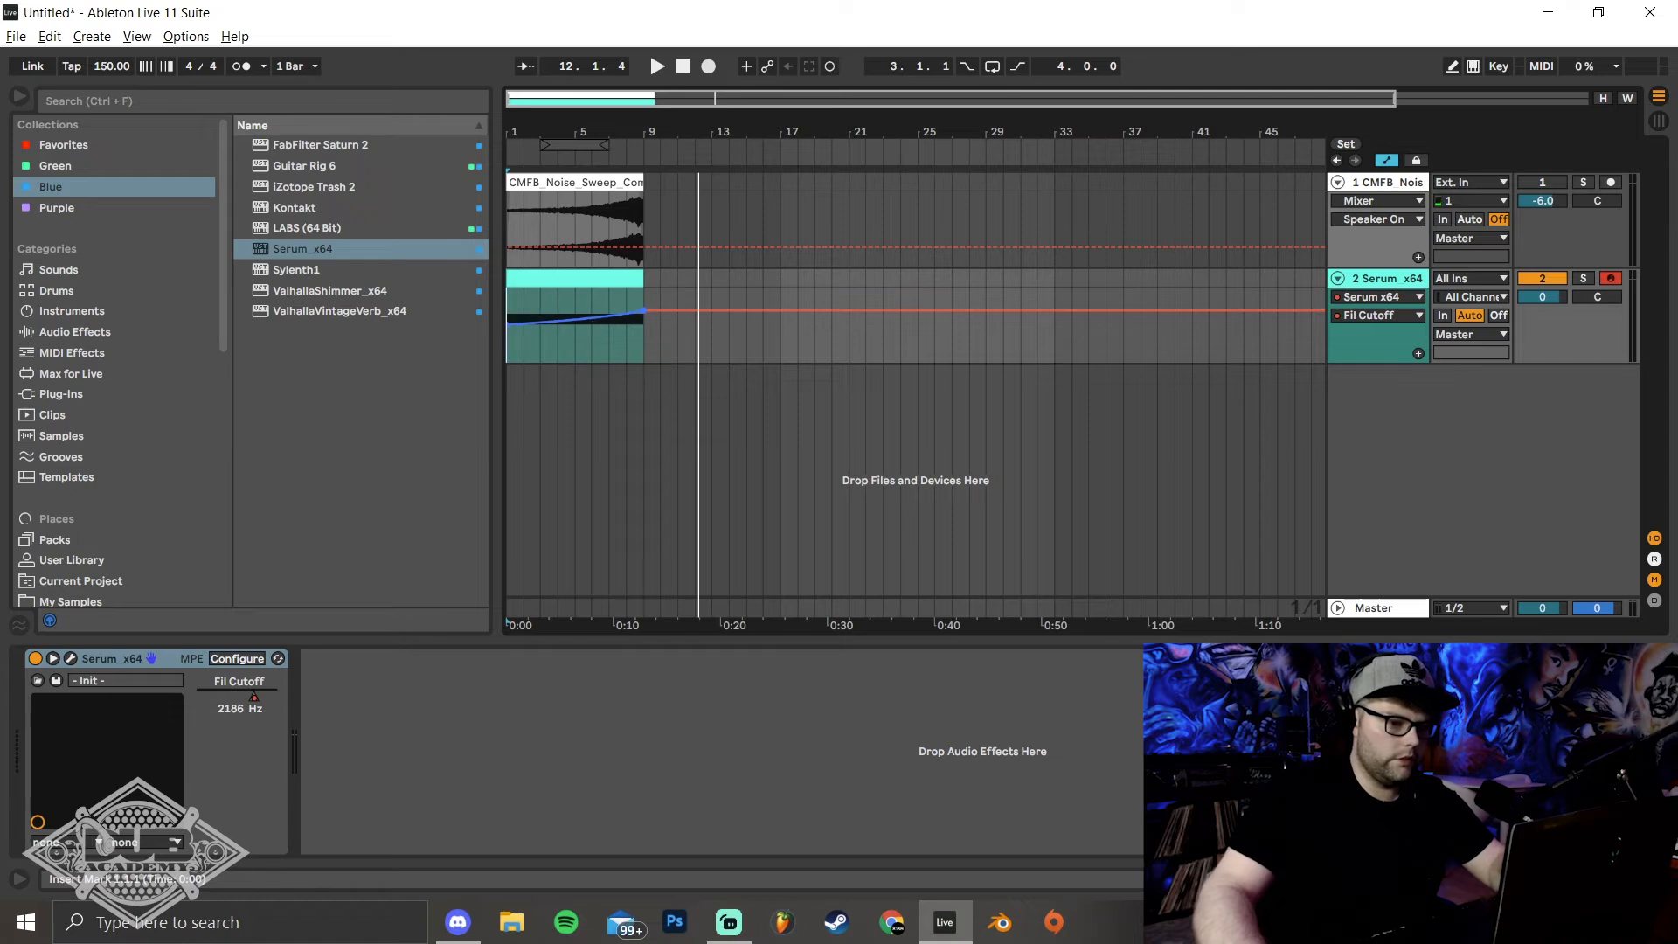
drag(589, 317, 590, 341)
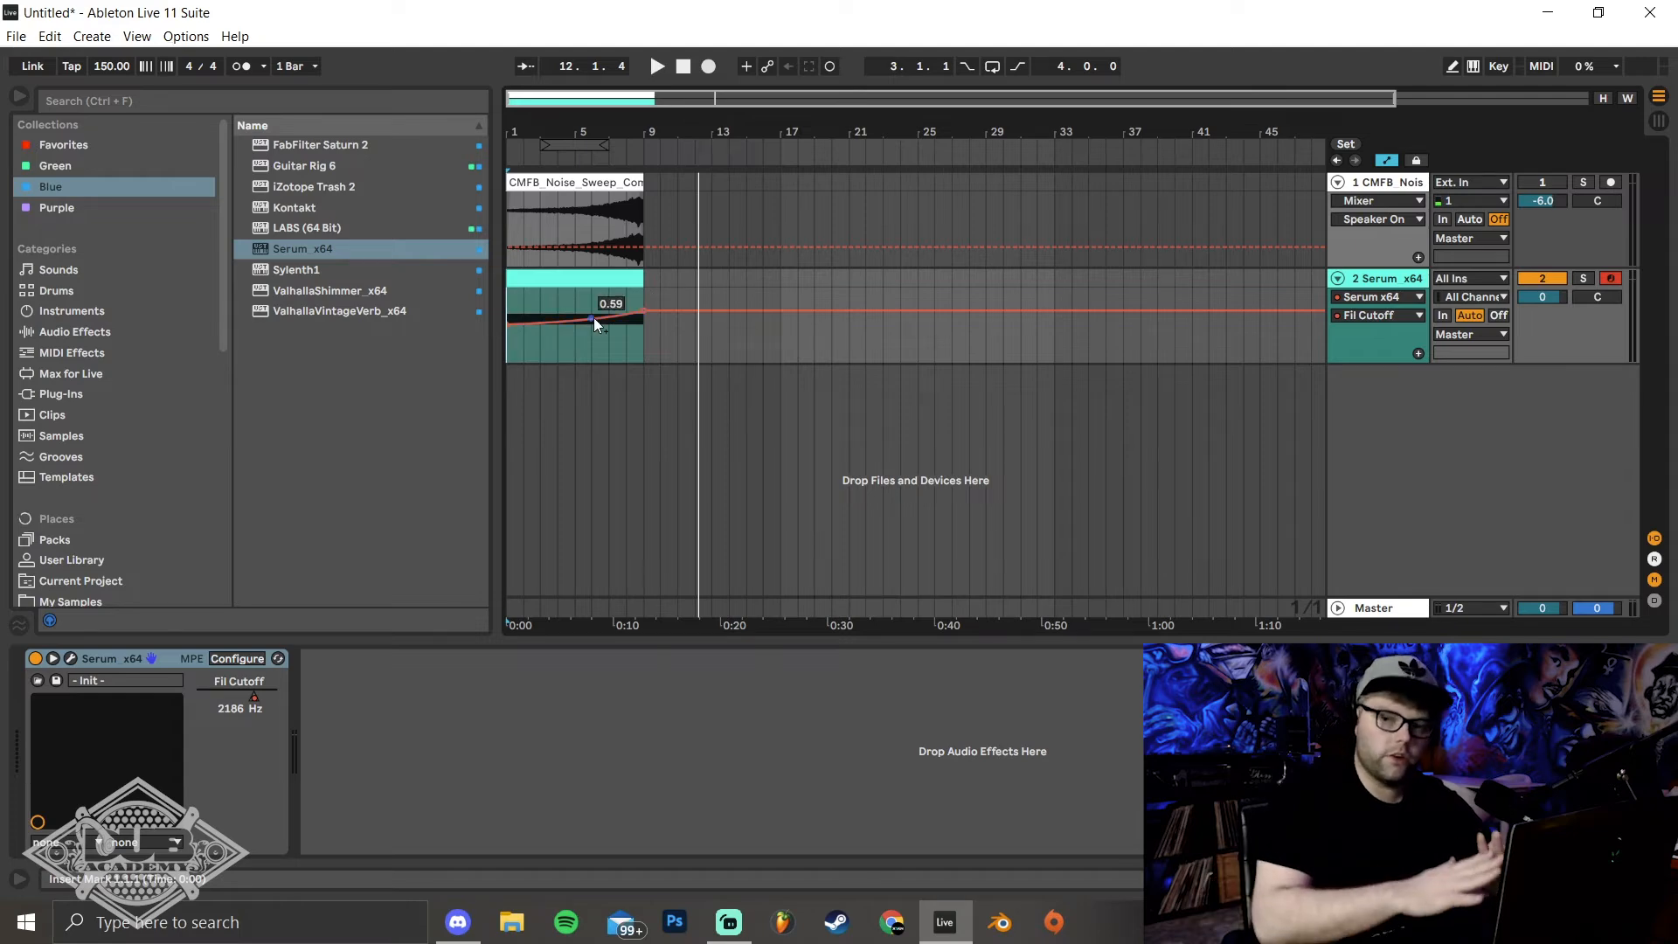
click(557, 291)
key(space)
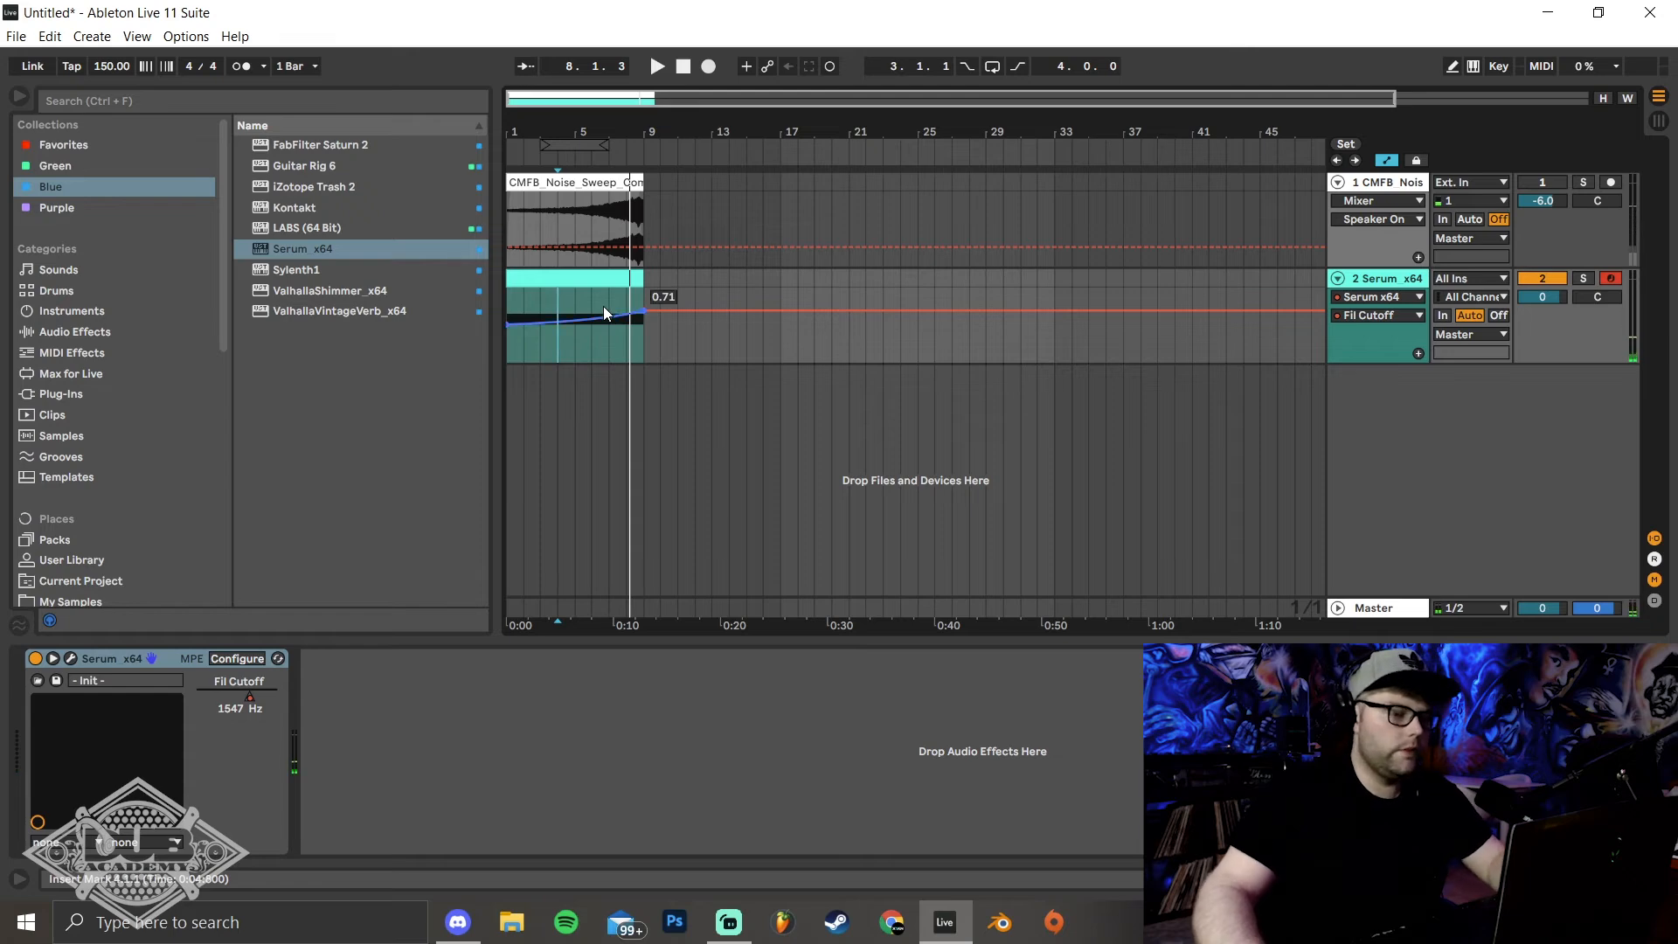
key(a)
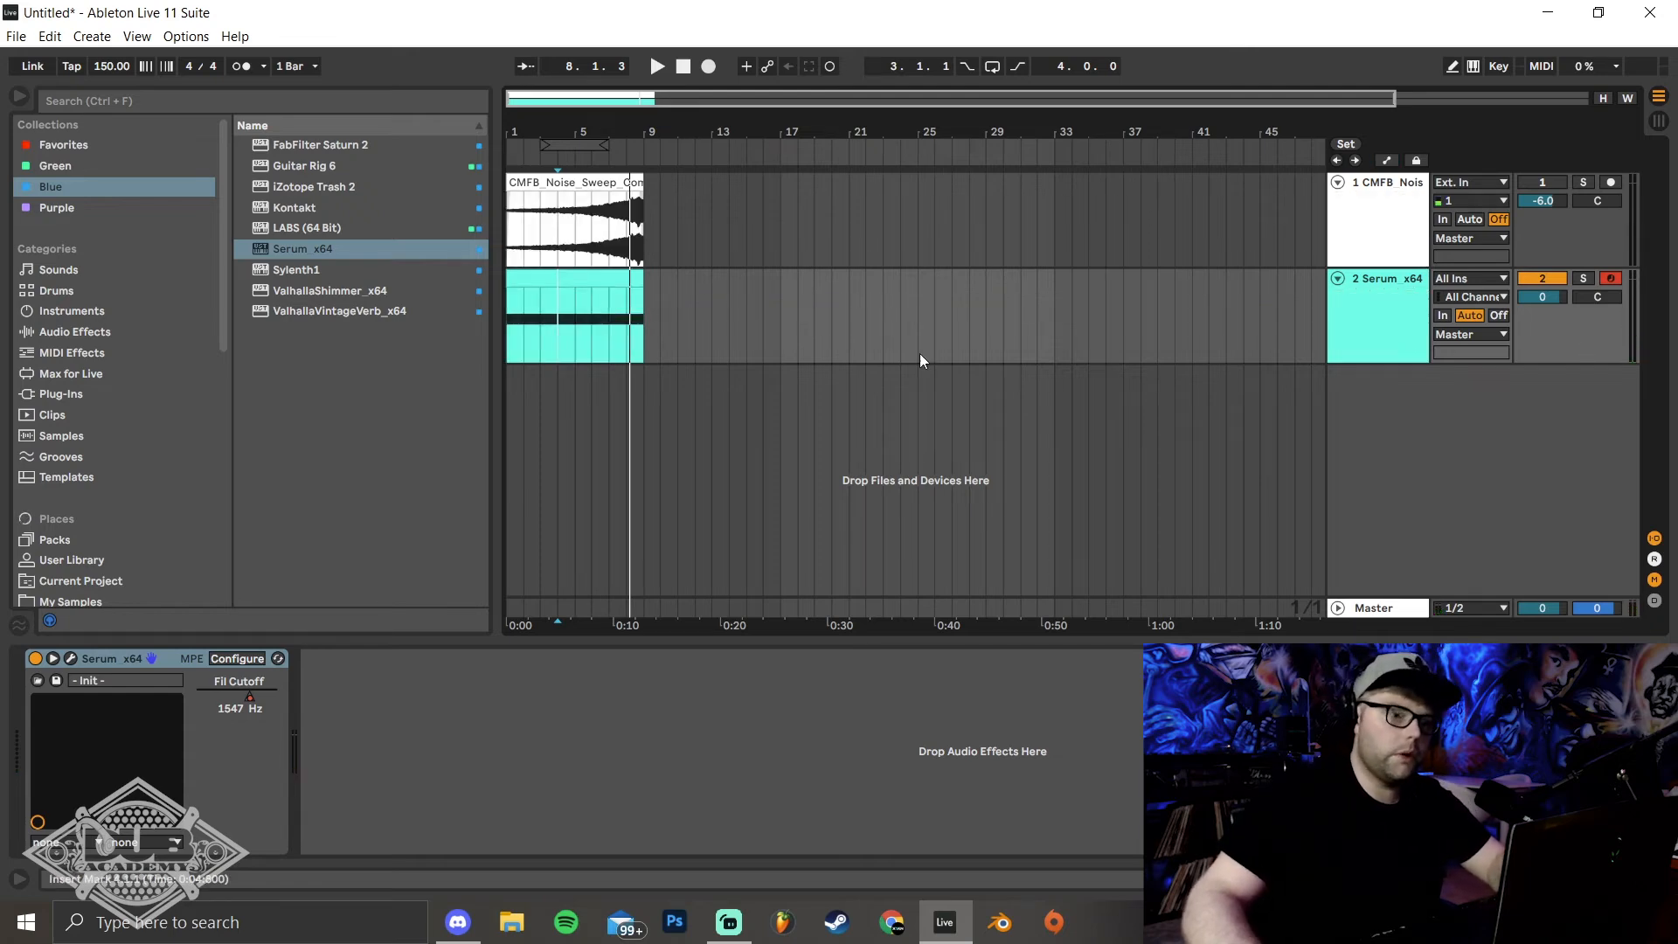
click(513, 310)
key(space)
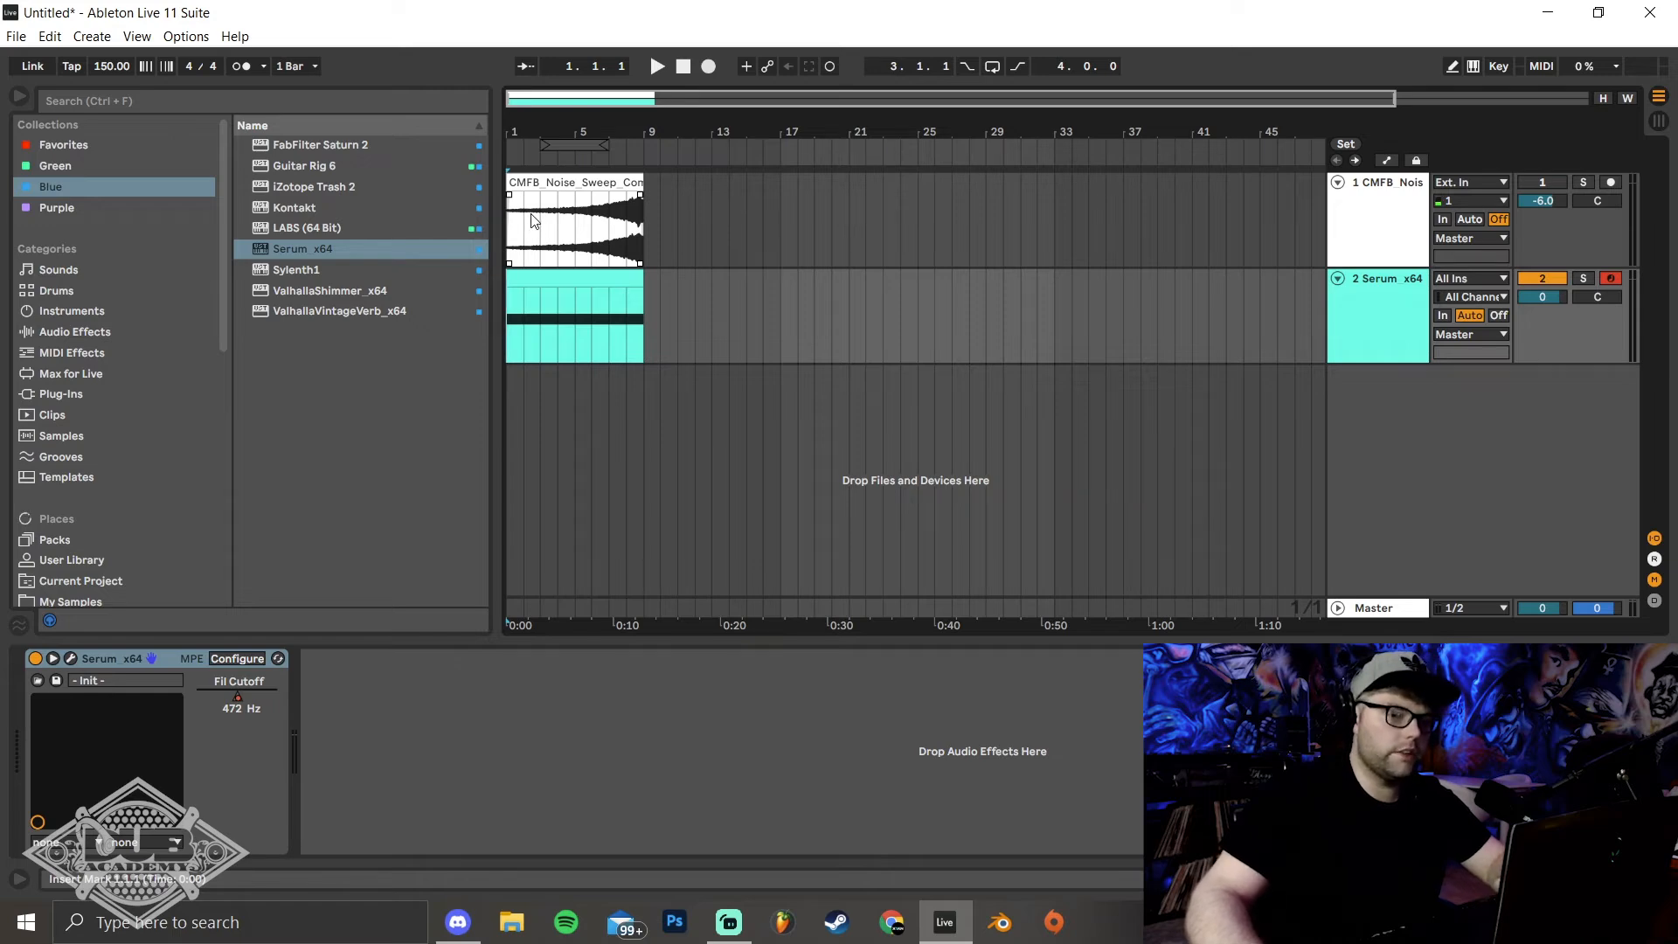
key(space)
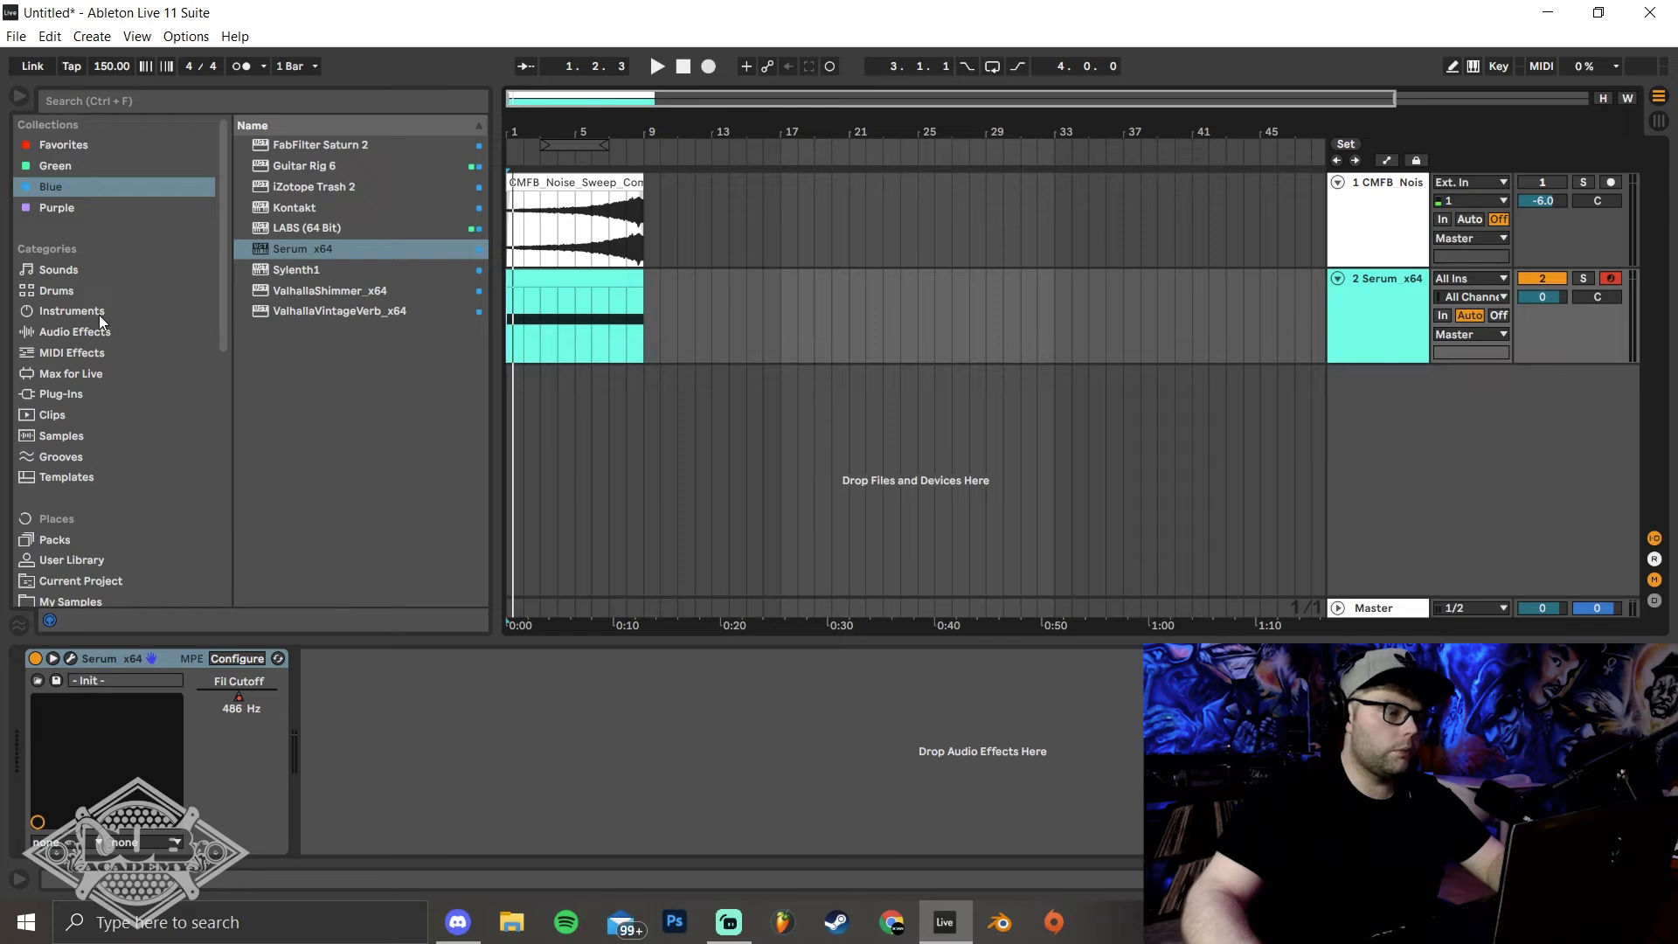
Add a Utility audio effect after Serum on the Serum track
click(192, 334)
click(244, 291)
drag(304, 416, 1393, 327)
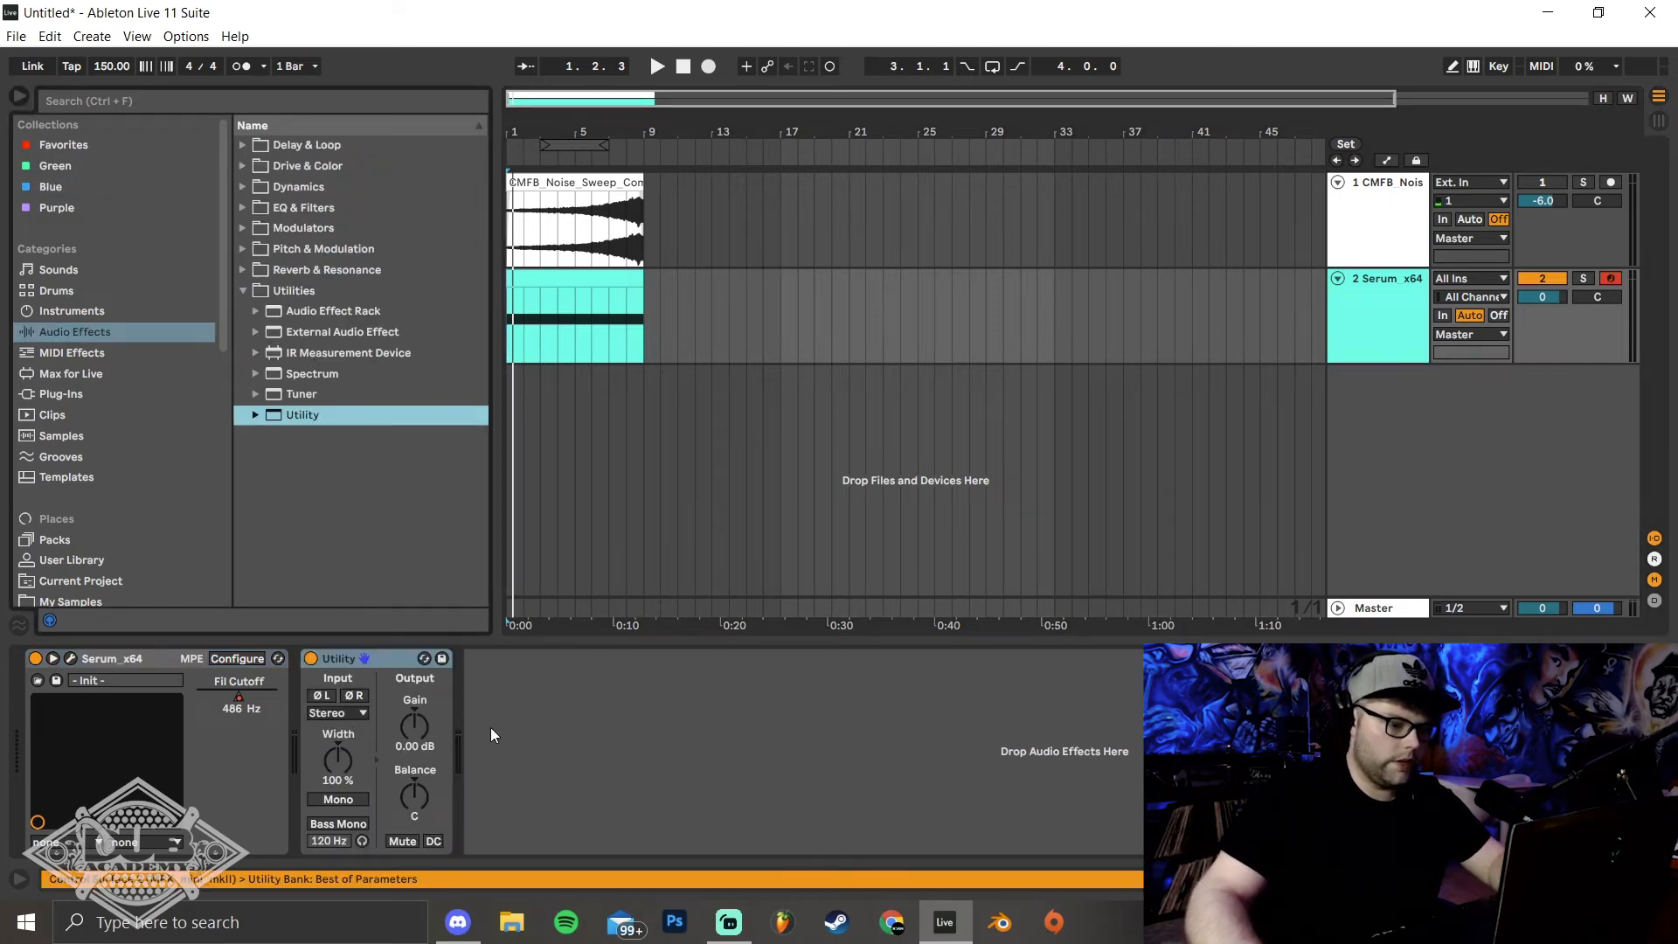
Automate Utility's gain to fade in across the 8-bar clip, reaching 0.00 dB at its end, and play it back
key(a)
click(412, 729)
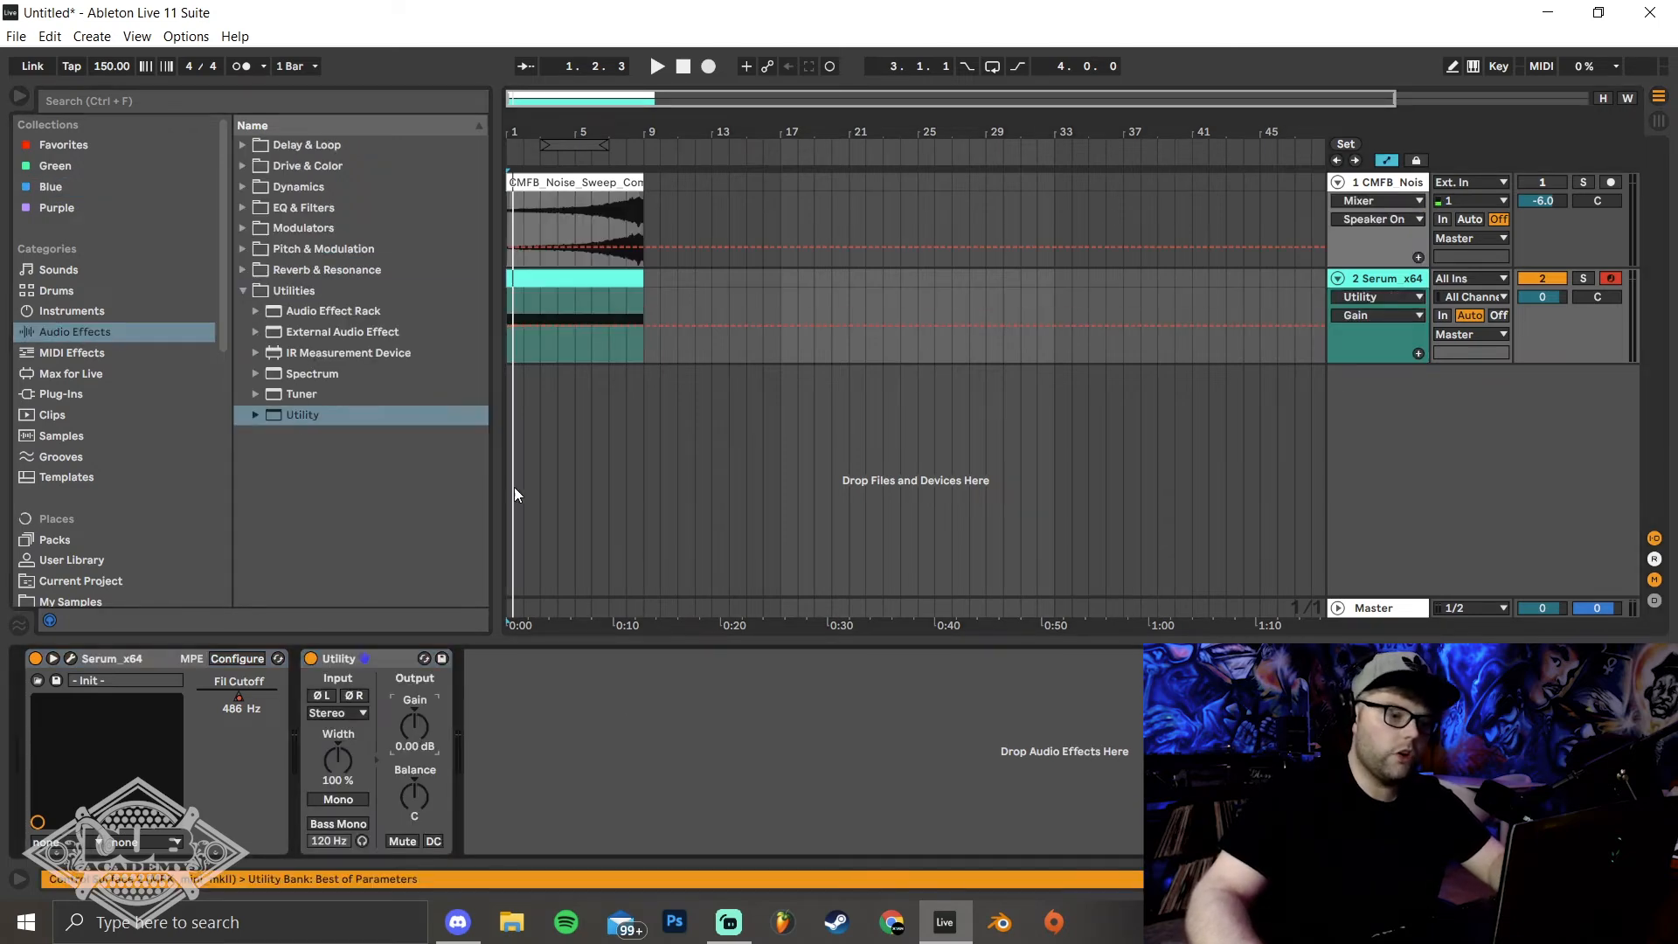
click(643, 327)
drag(510, 326, 510, 351)
key(space)
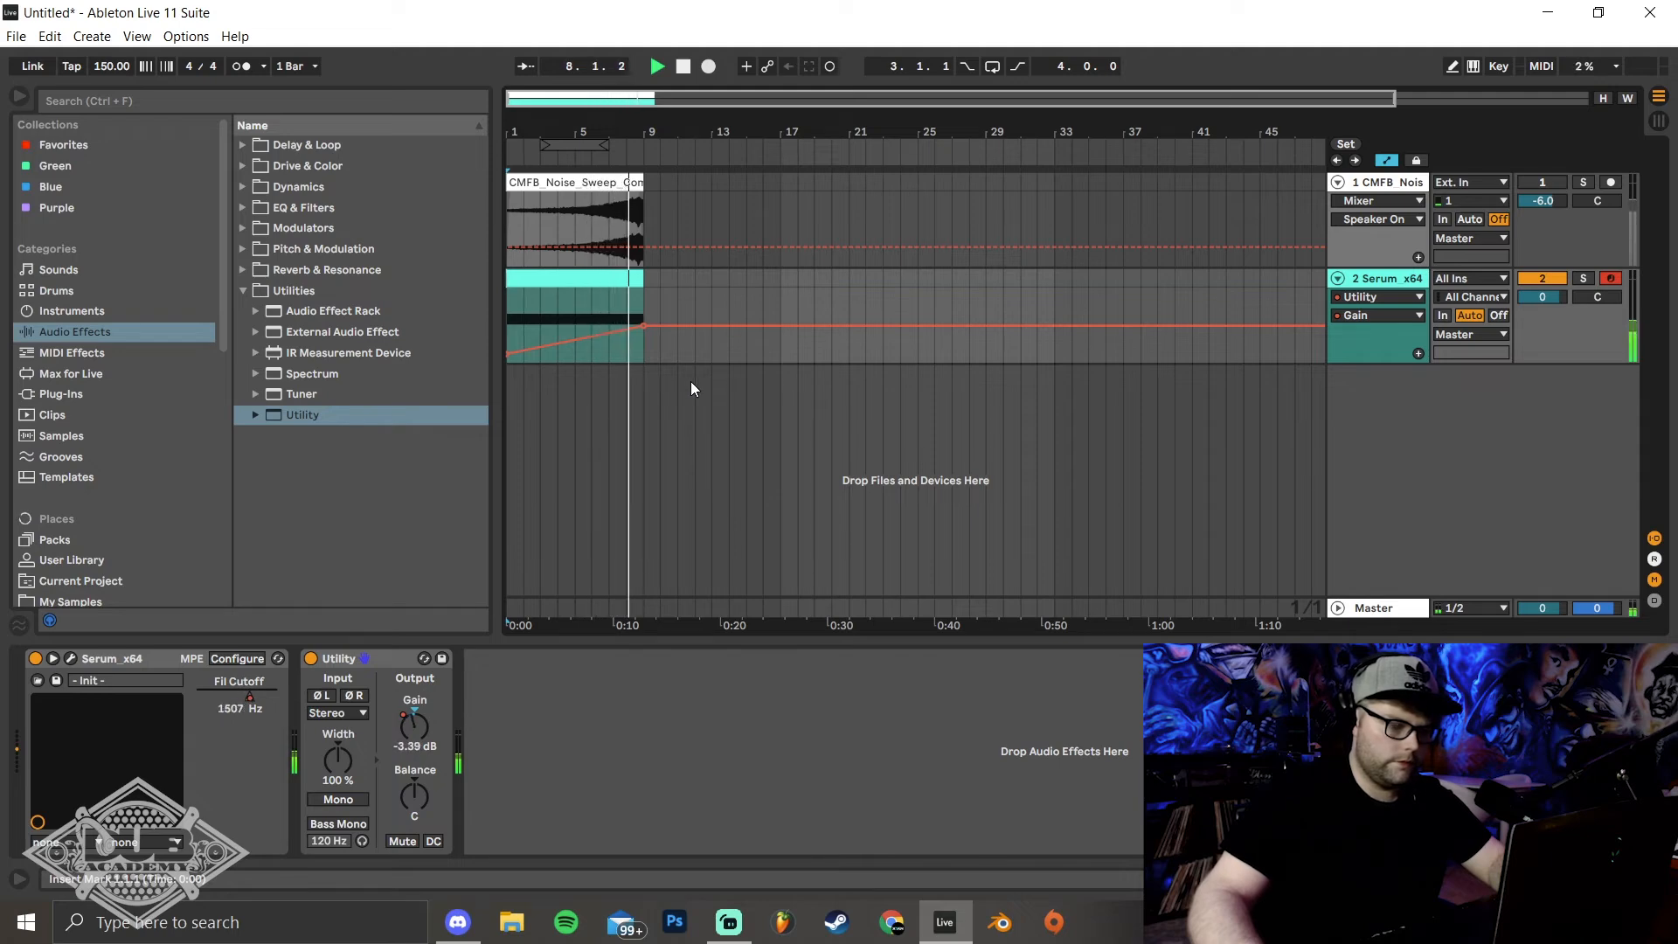
key(space)
Add EQ Eight after Utility and set band 1 to a steep low cut at about 102 Hz while auditioning
click(244, 208)
drag(302, 269, 596, 800)
click(559, 828)
click(534, 698)
drag(493, 699, 493, 664)
key(space)
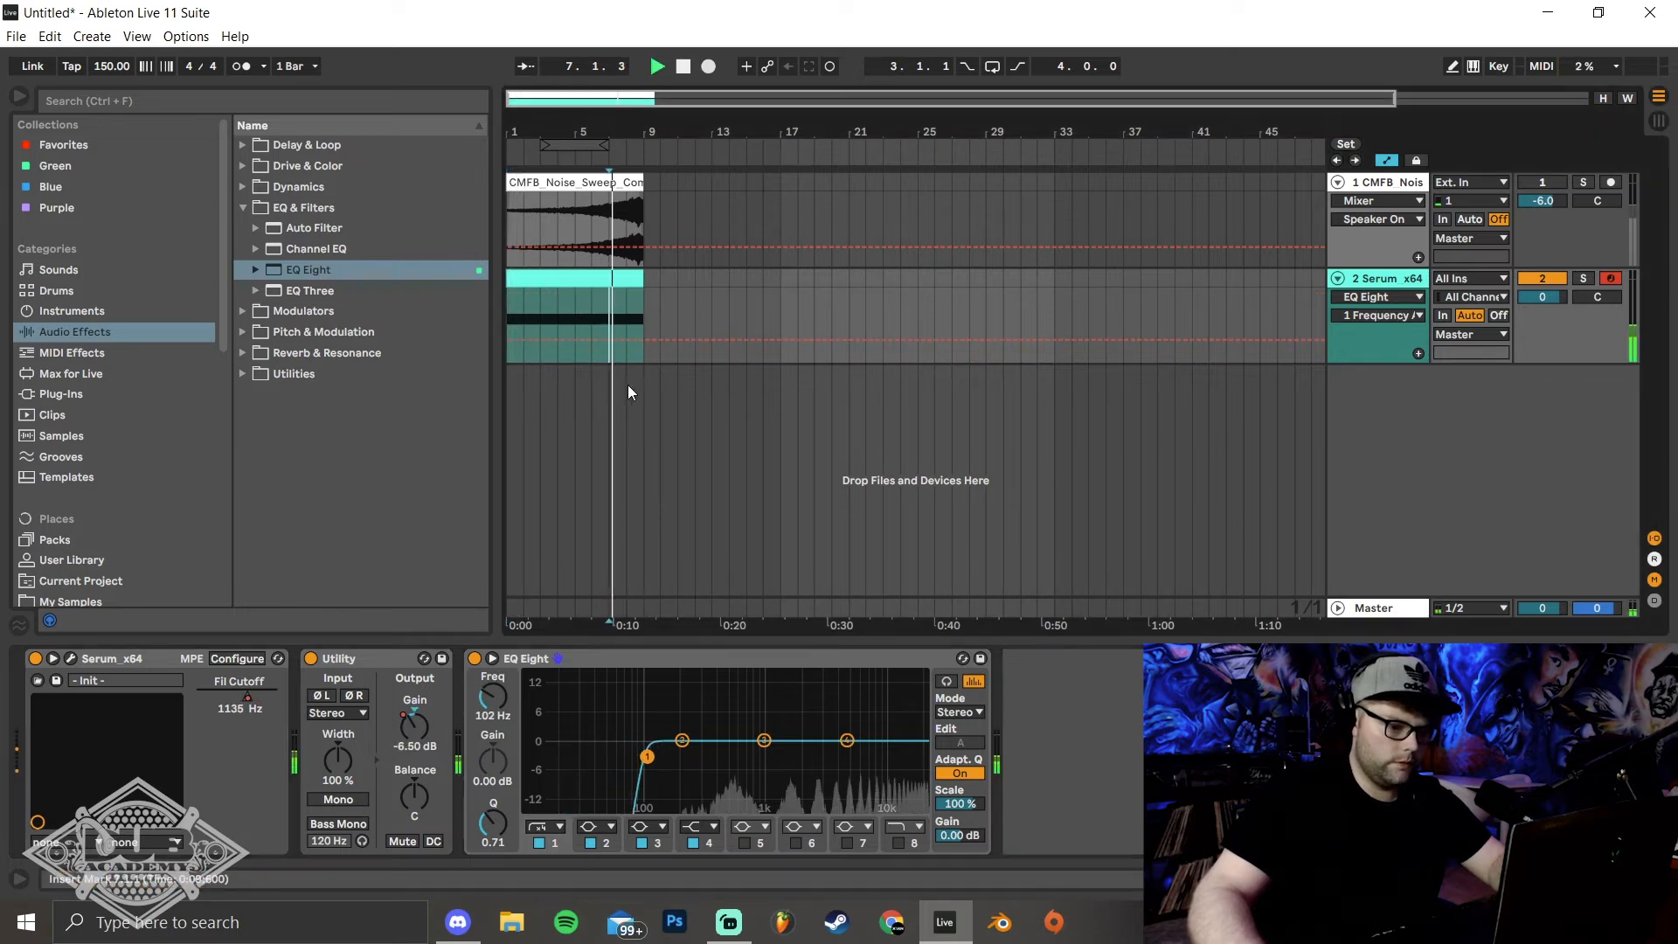
Turn EQ Eight's band 2 into a second low cut with band 1 at 121 Hz, and play the sweep through
click(611, 826)
click(591, 712)
mouse_move(682, 757)
mouse_down()
mouse_move(720, 760)
mouse_move(655, 759)
mouse_up()
key(space)
key(space)
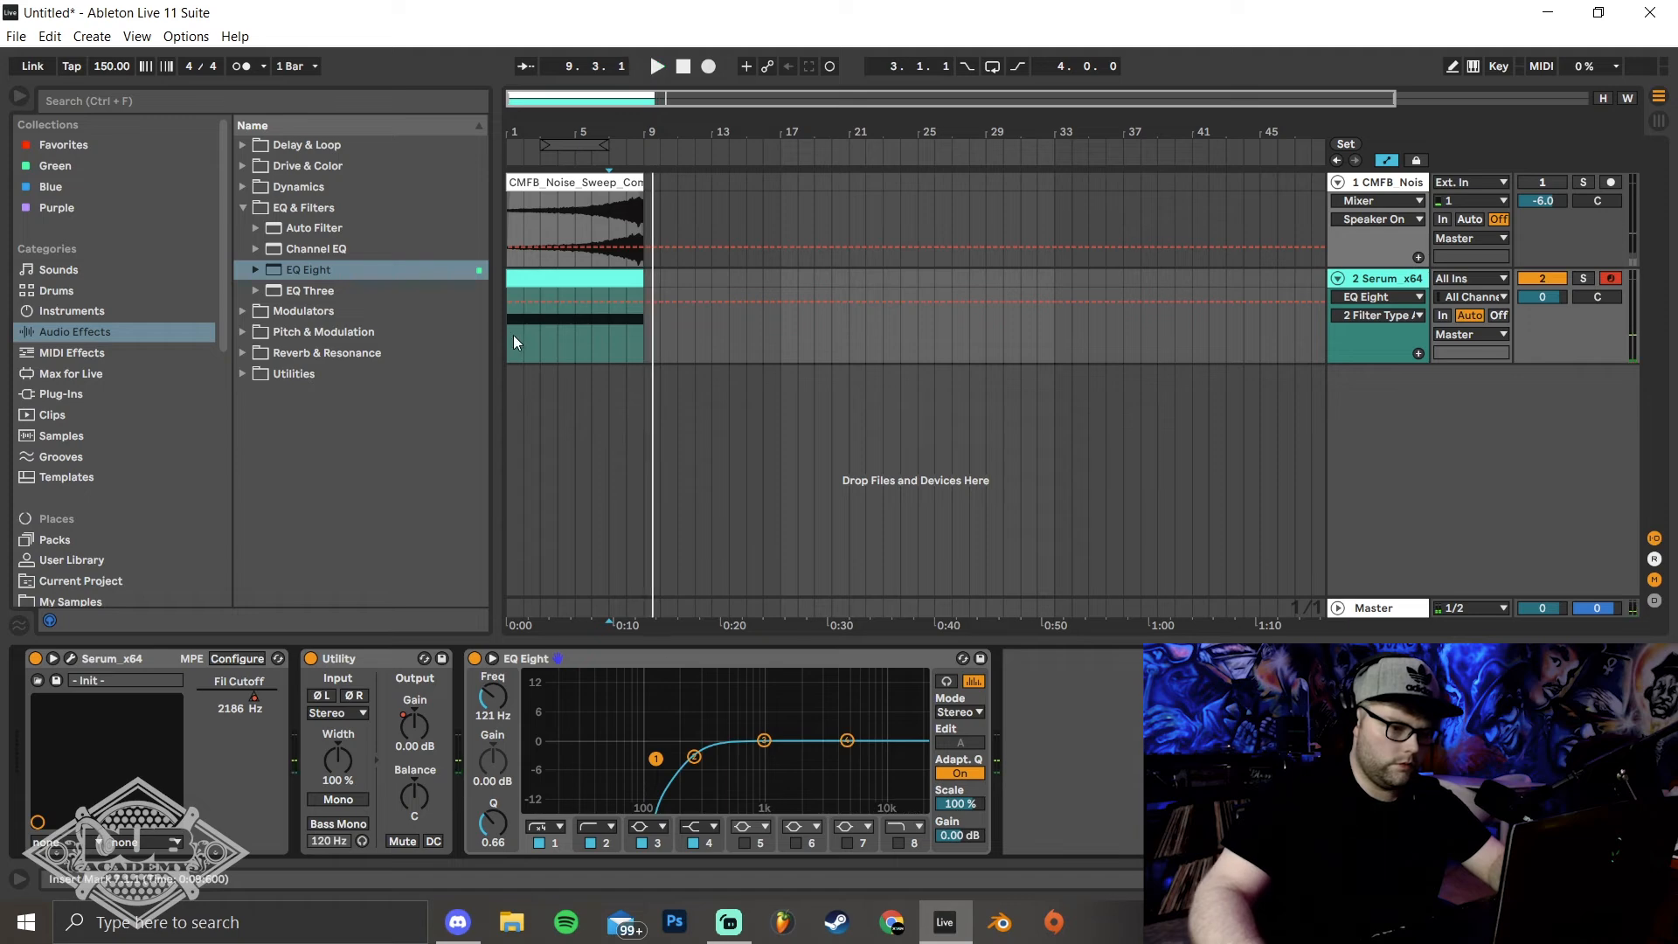
click(512, 334)
key(space)
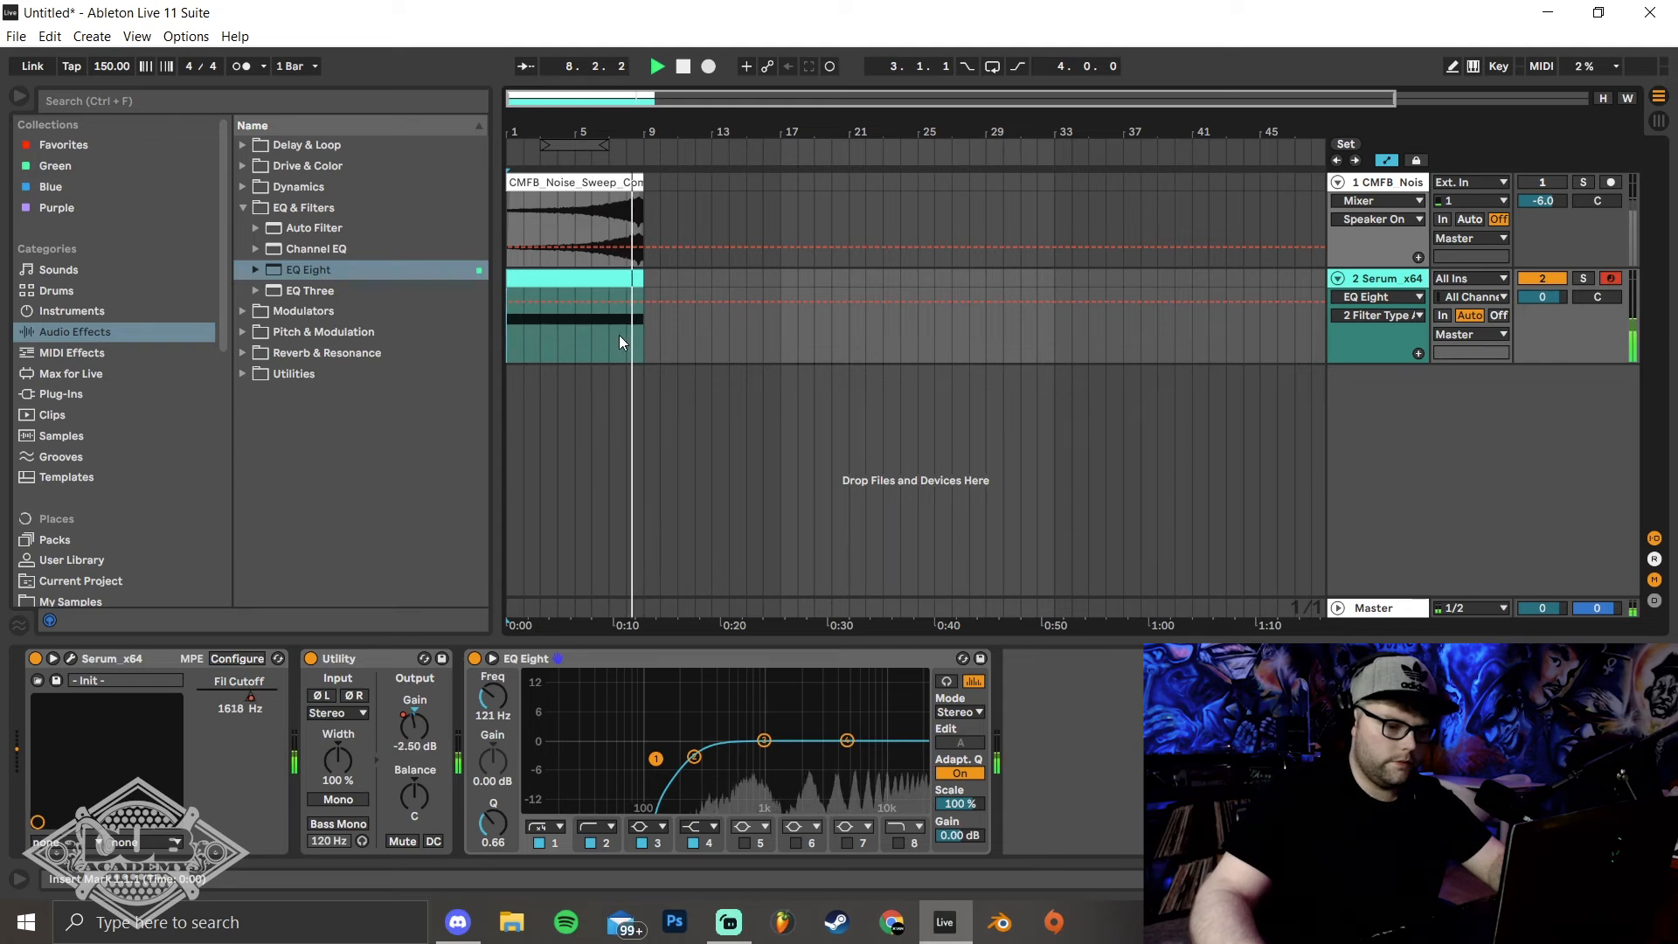
key(space)
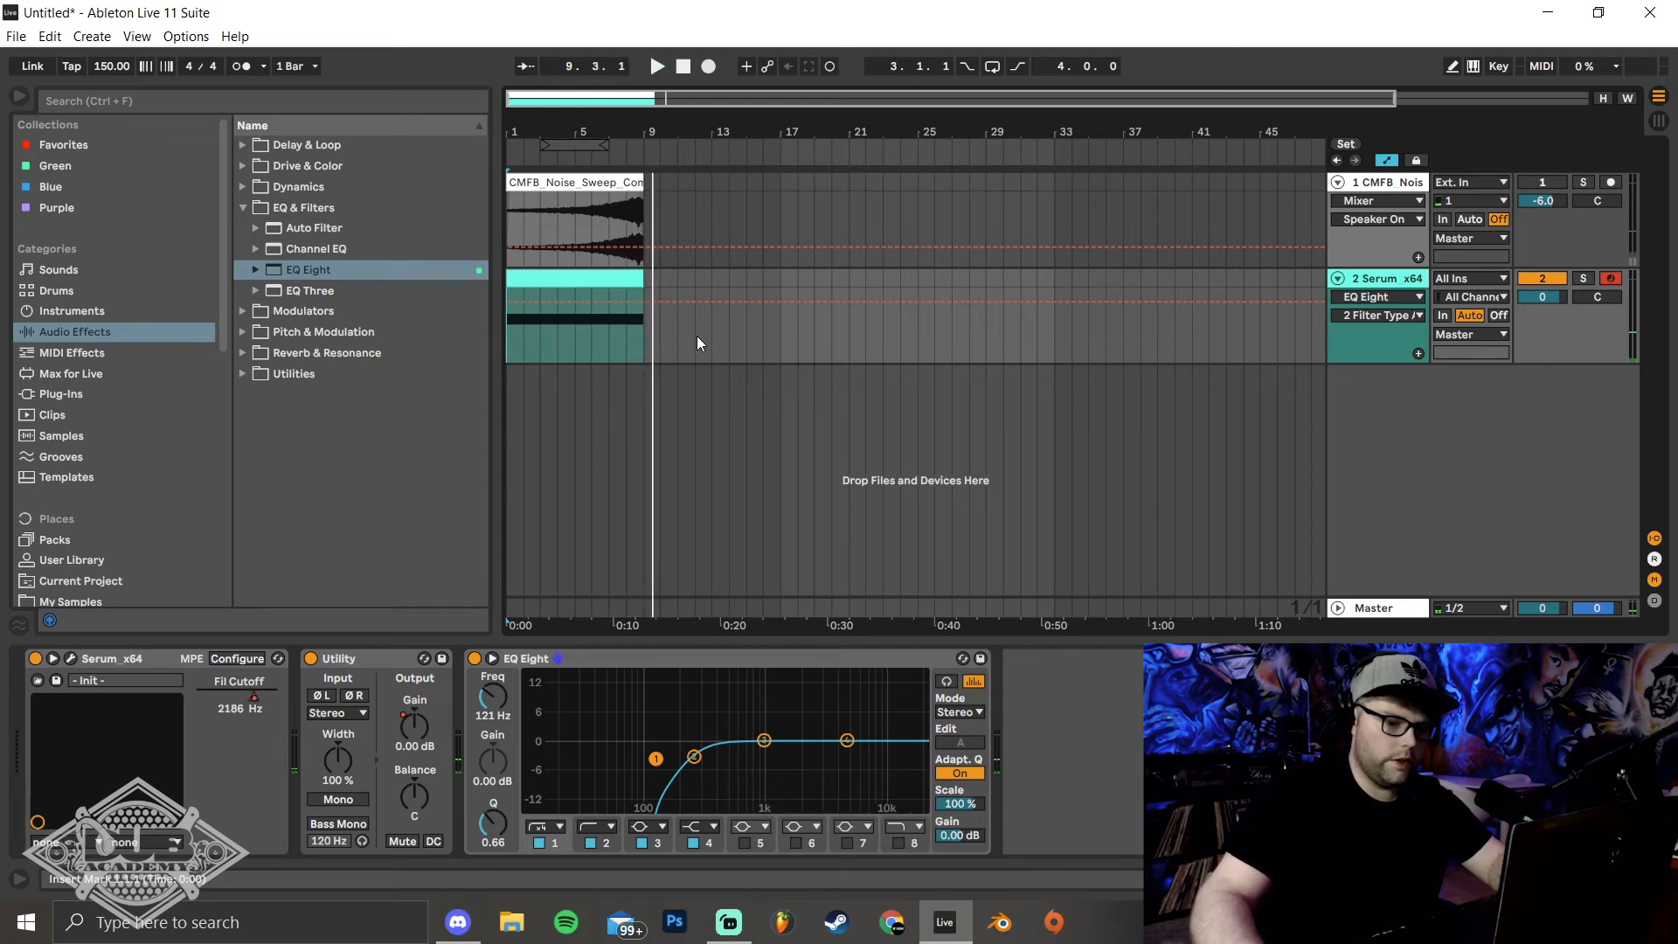
Freeze the Serum track and flatten it to audio
right_click(1414, 289)
click(1223, 412)
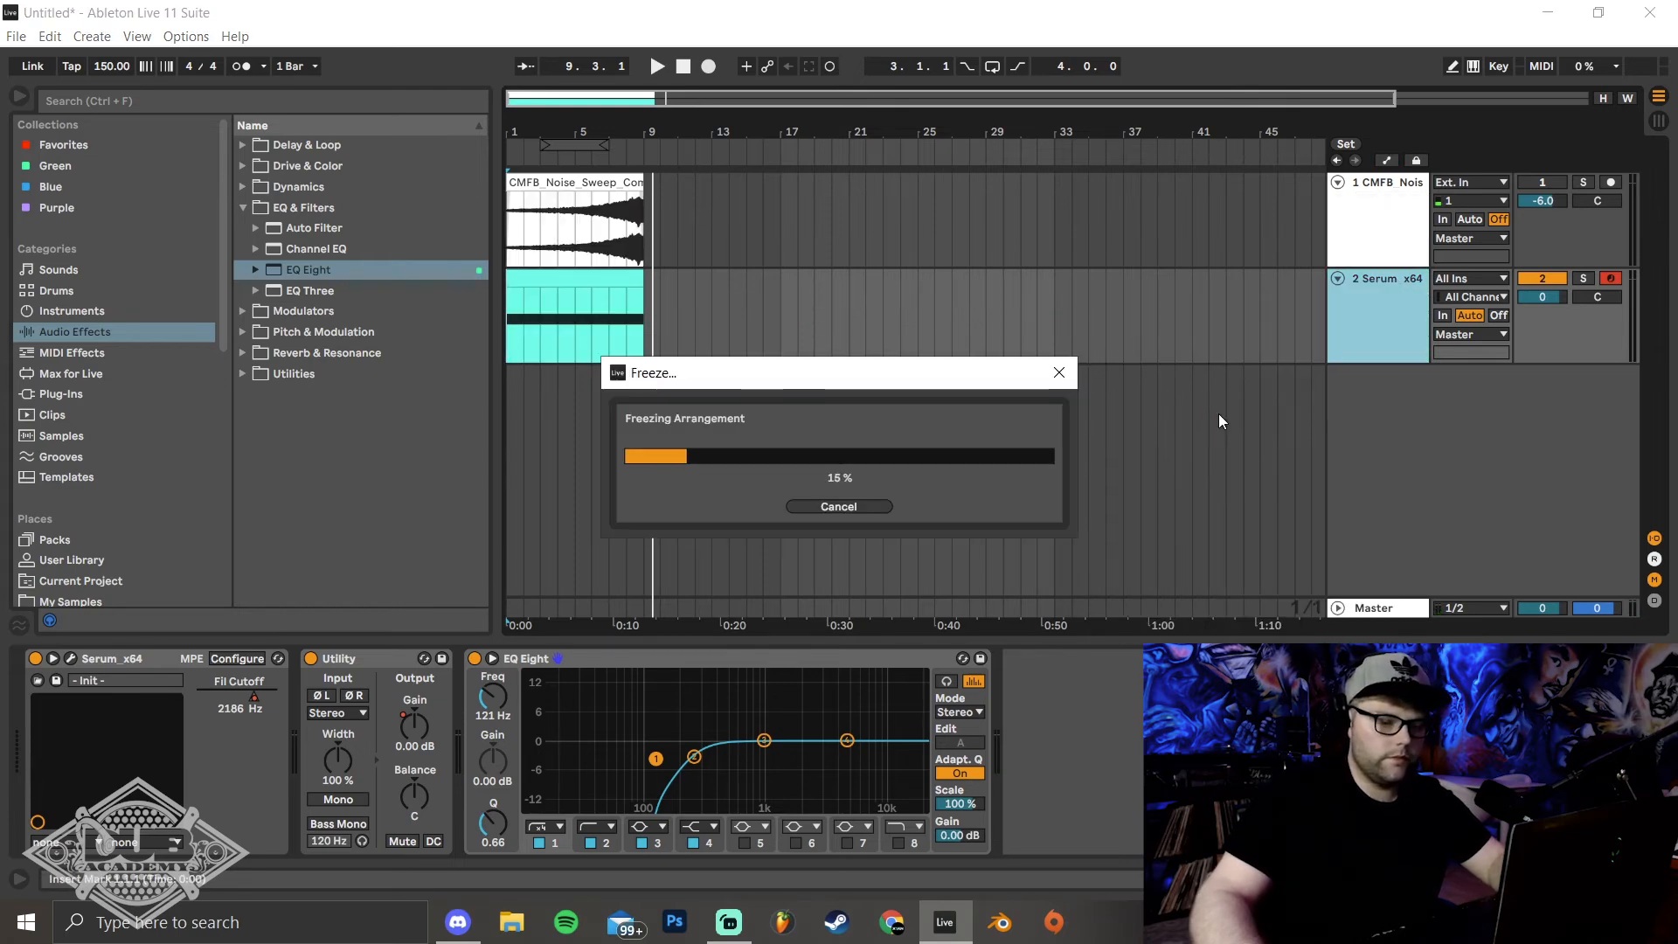
right_click(1371, 320)
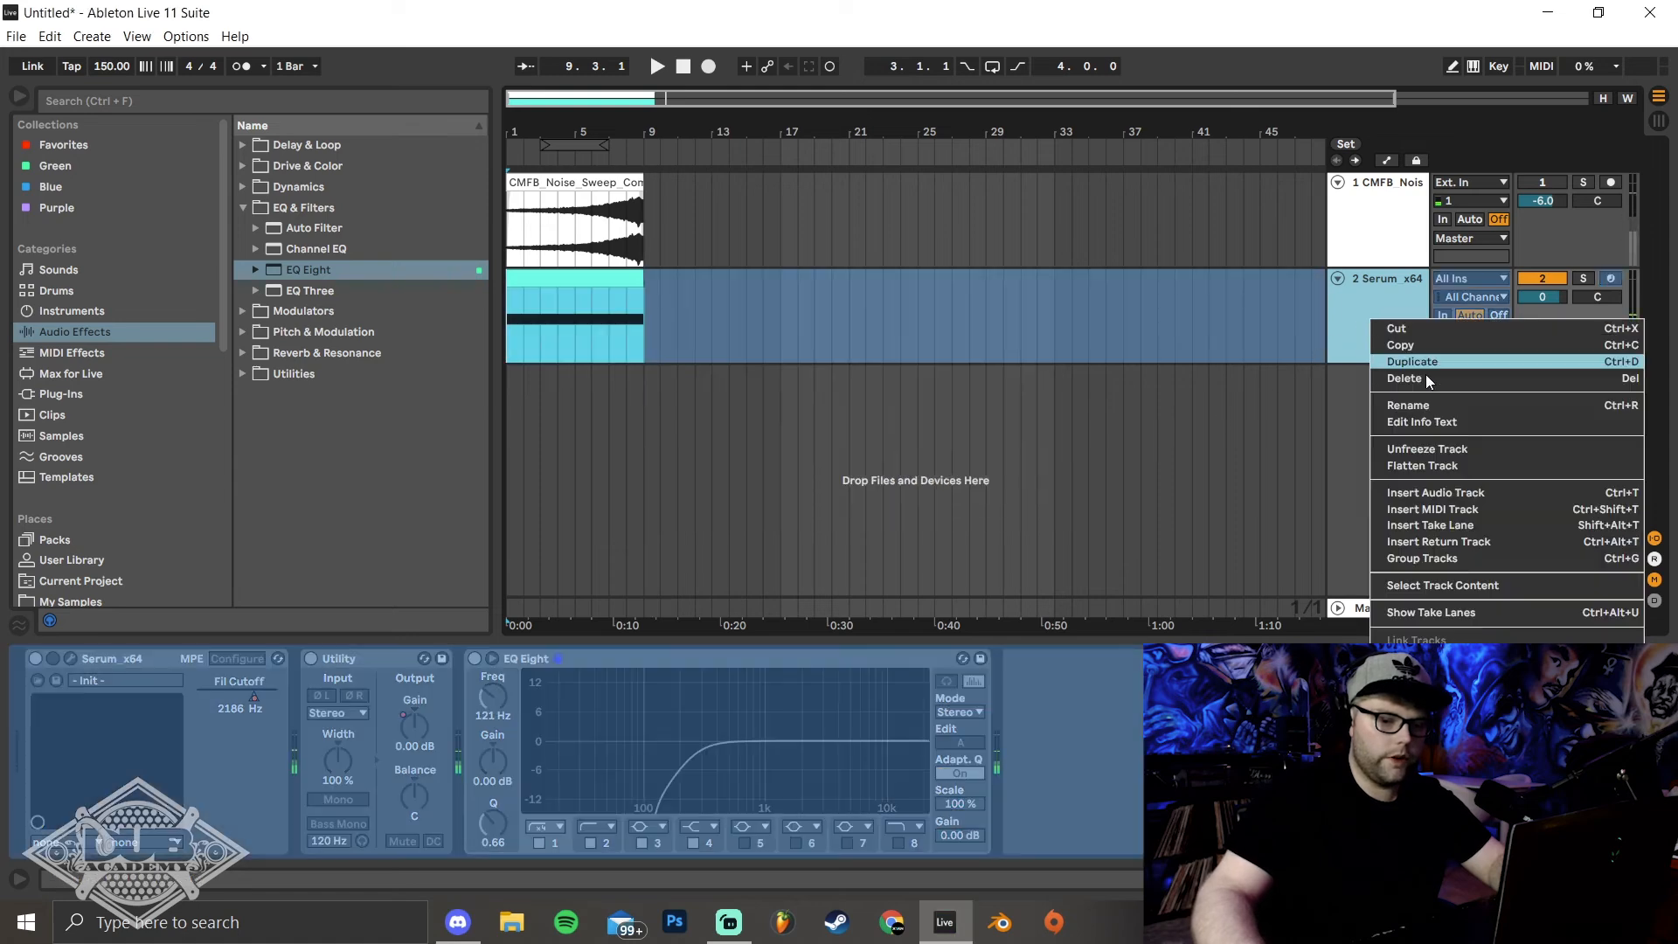
click(1421, 463)
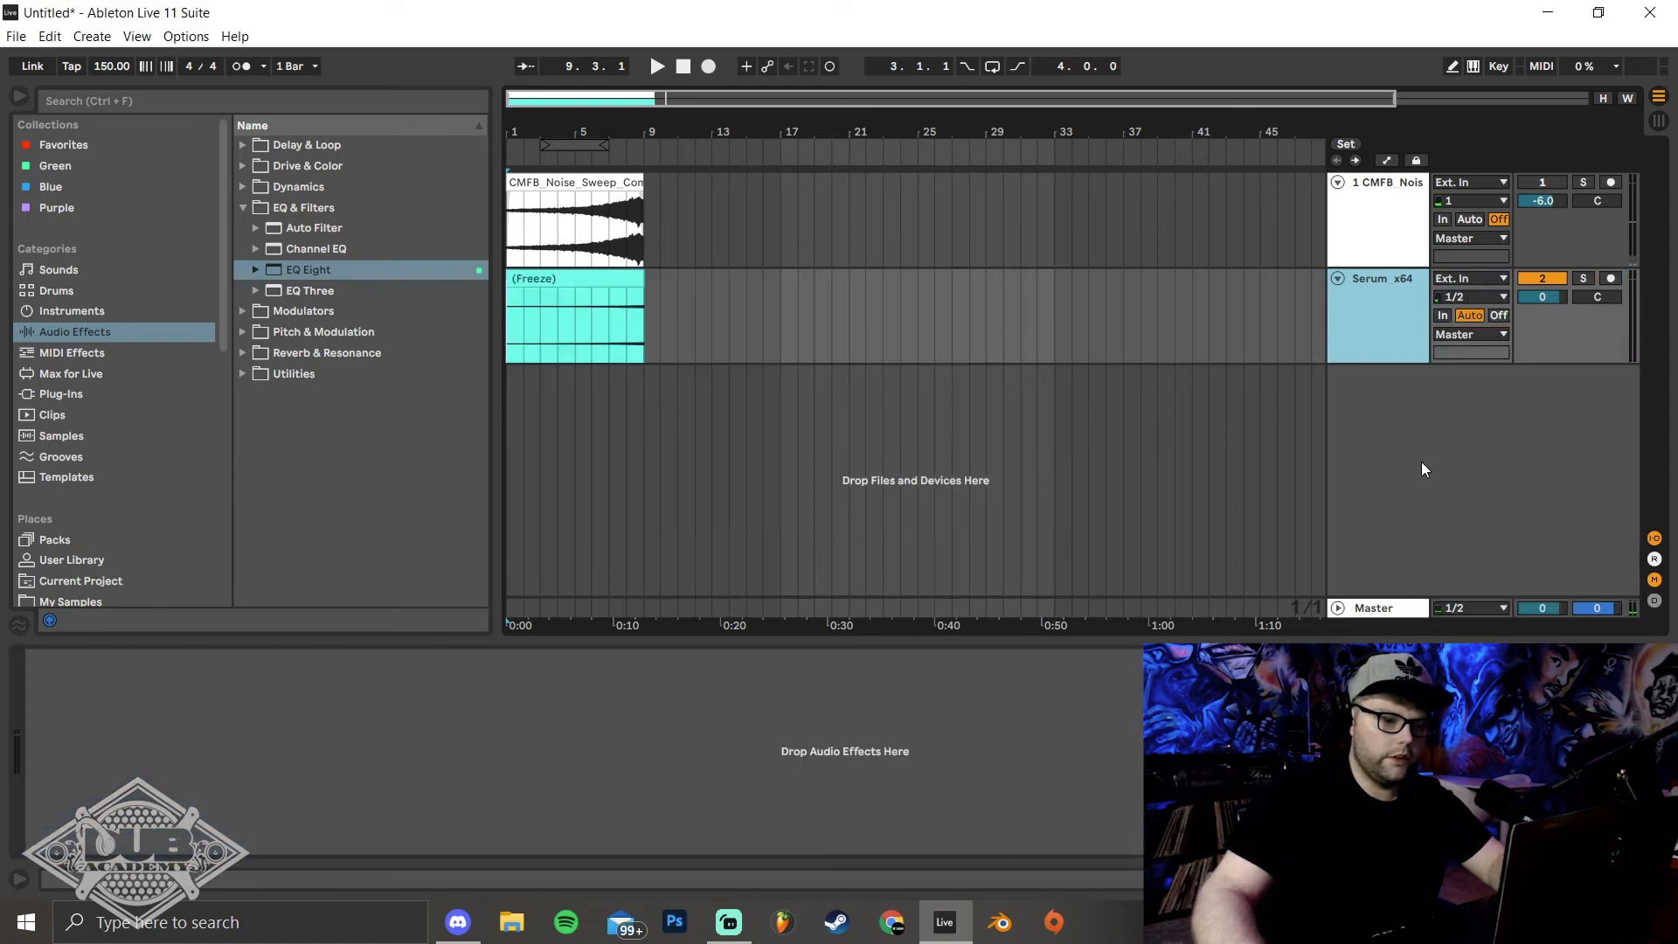
Raise the flattened sweep clip's gain to 22.6 dB to match the reference sweep's waveform level
click(603, 276)
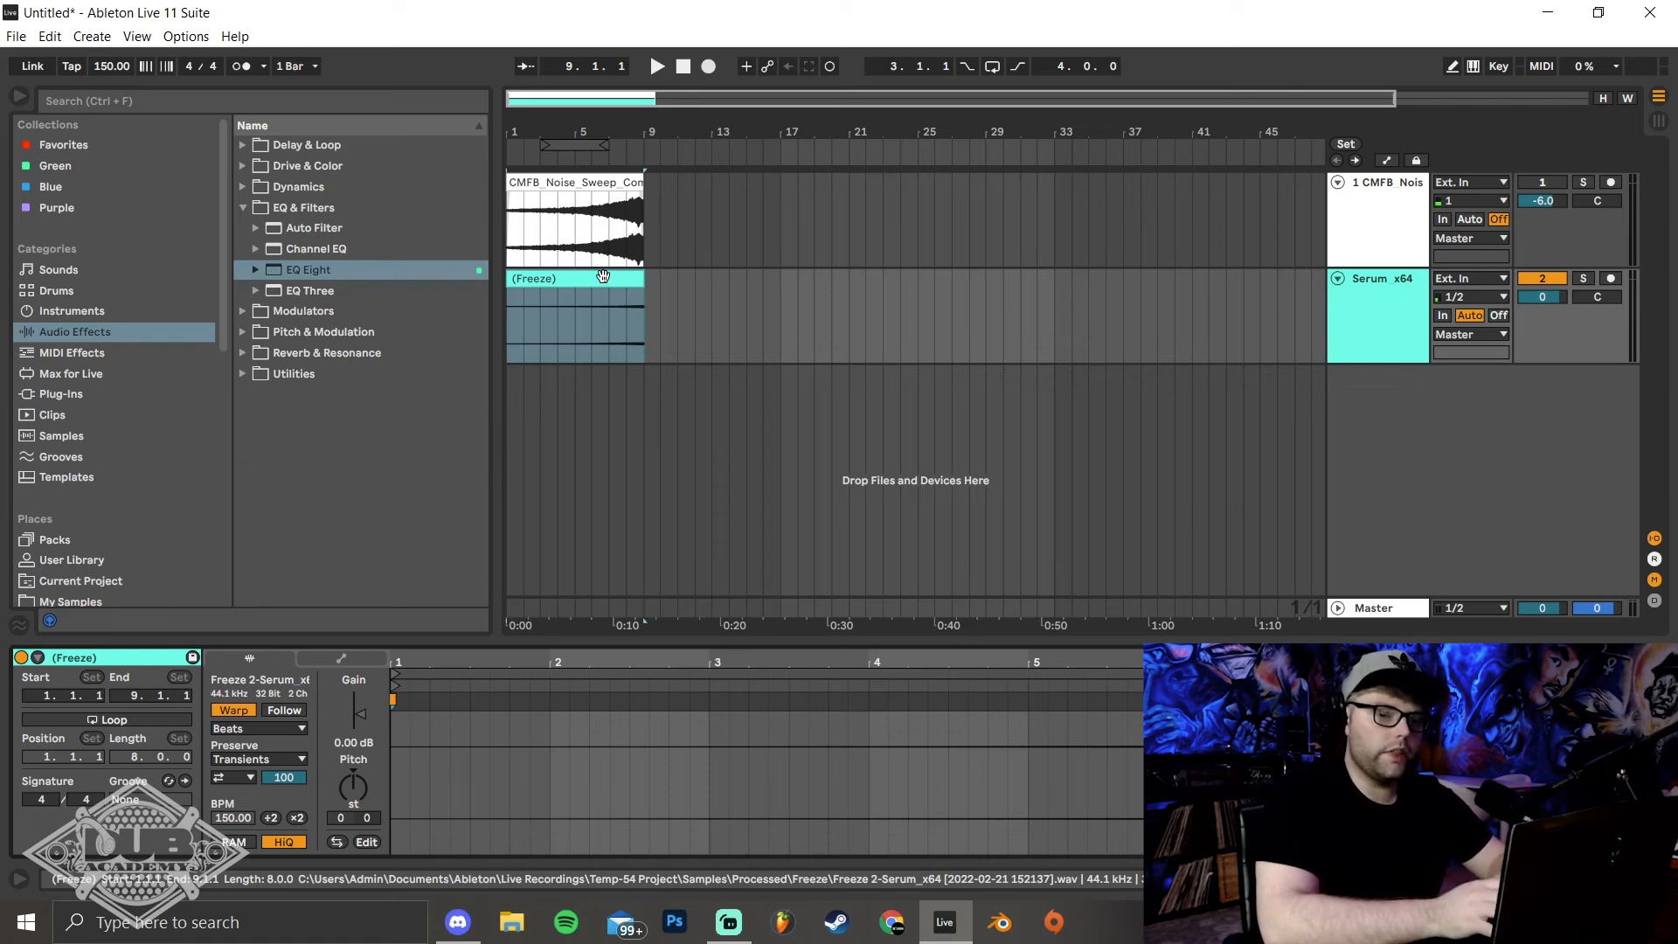
click(617, 221)
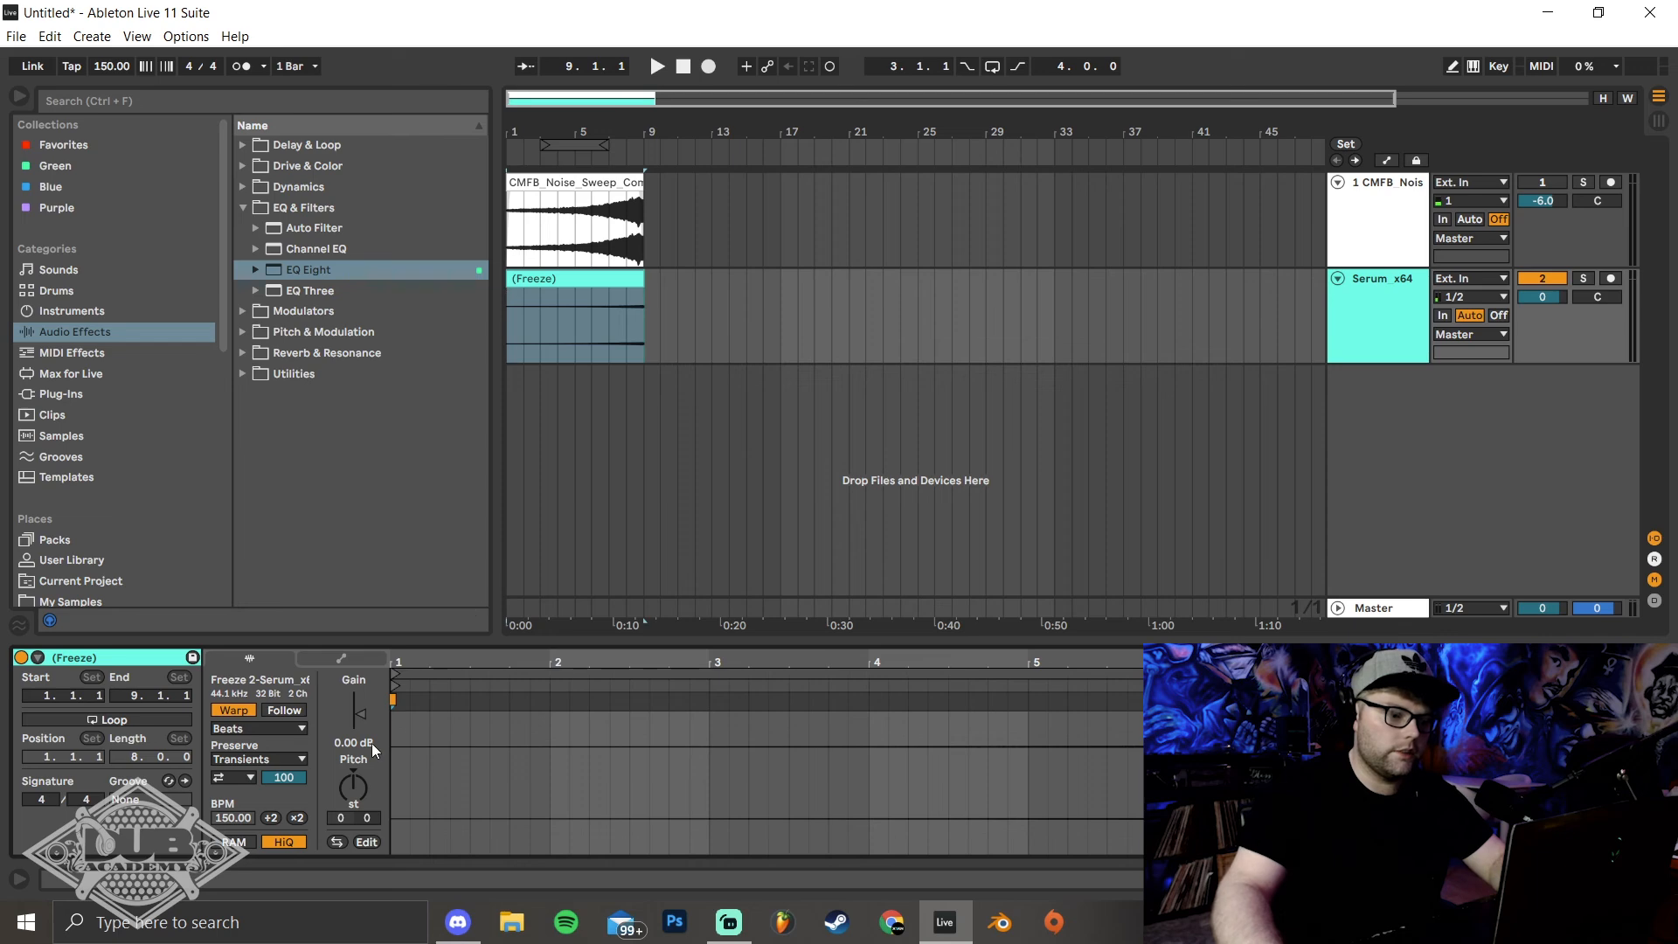
drag(359, 709, 359, 693)
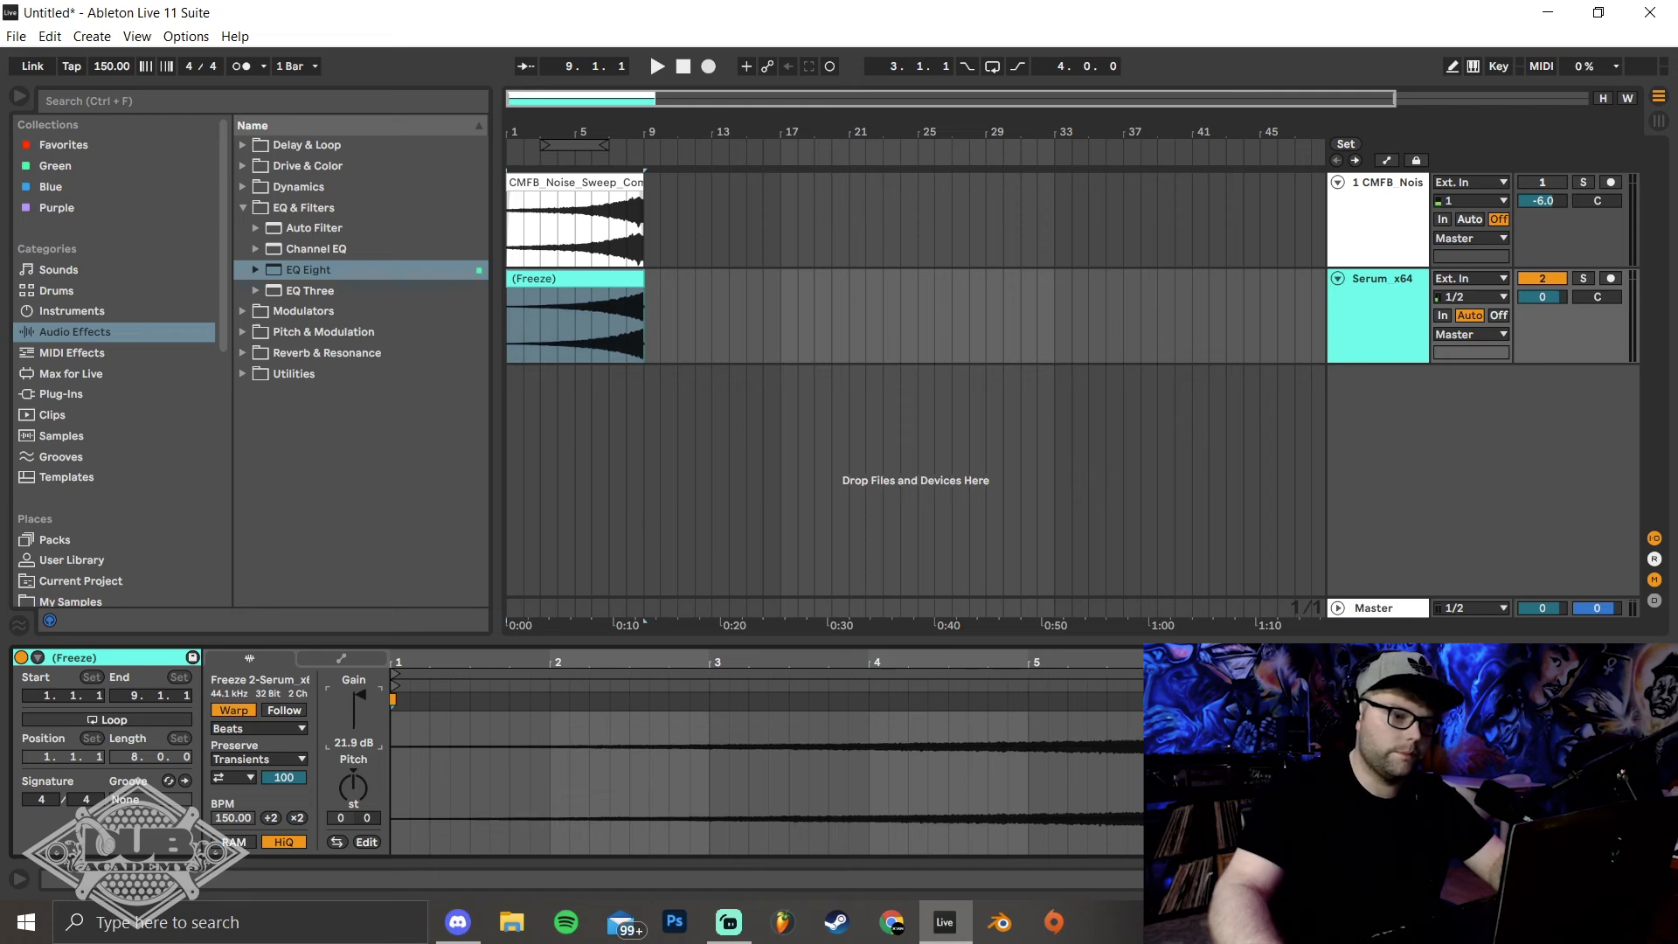
drag(358, 695, 359, 693)
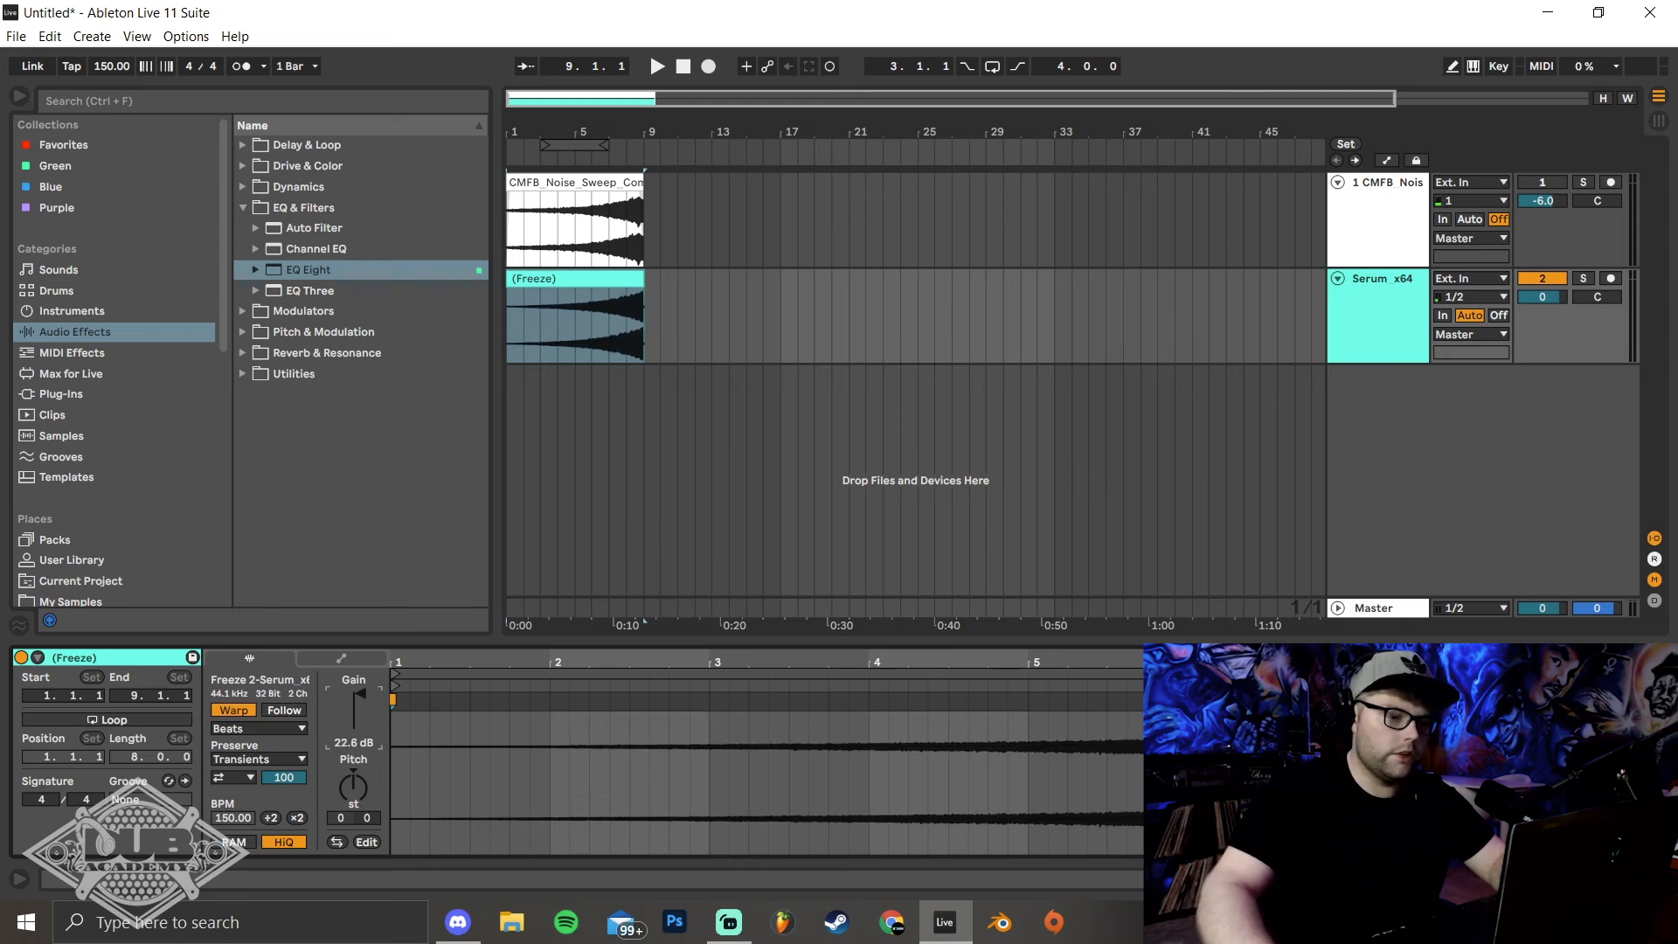